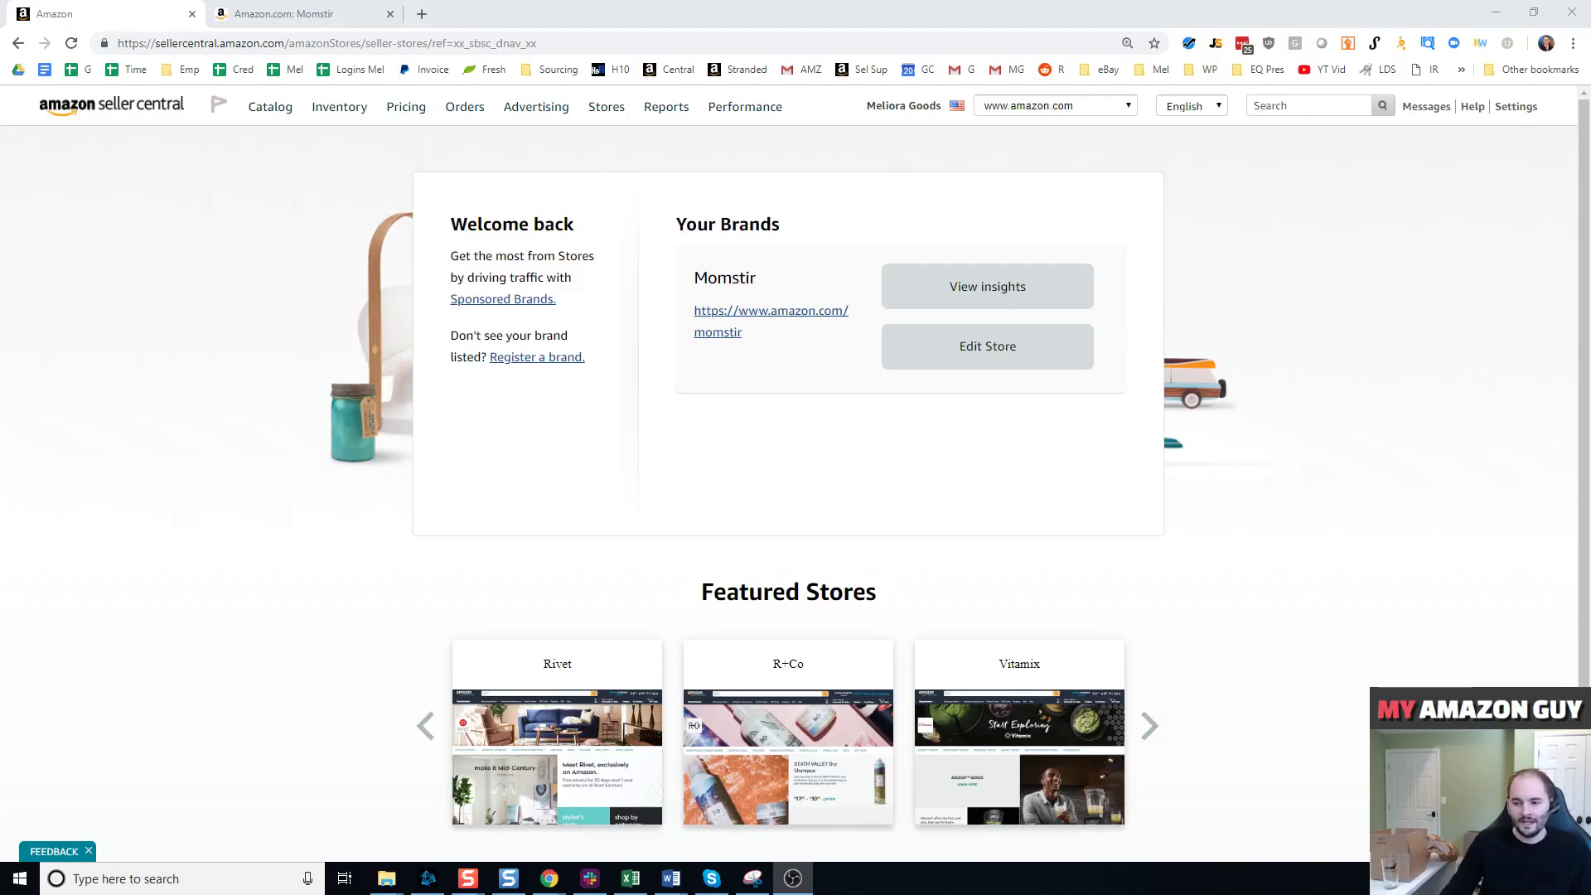
Step: Open the Momstir store link from Seller Central in a new browser tab
click(976, 5)
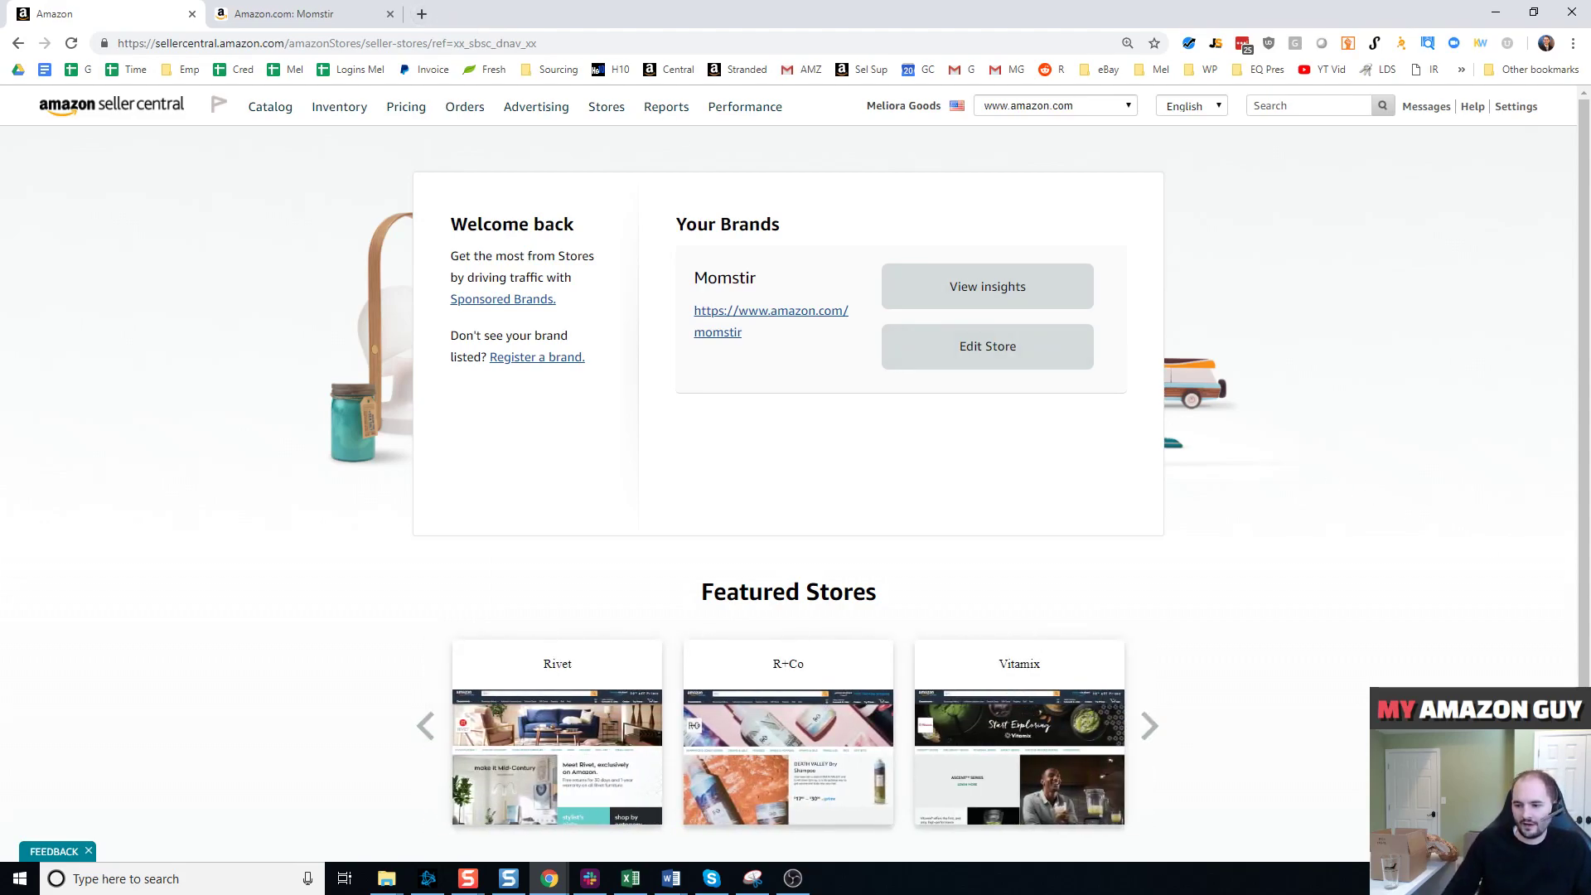
key(alt+Tab)
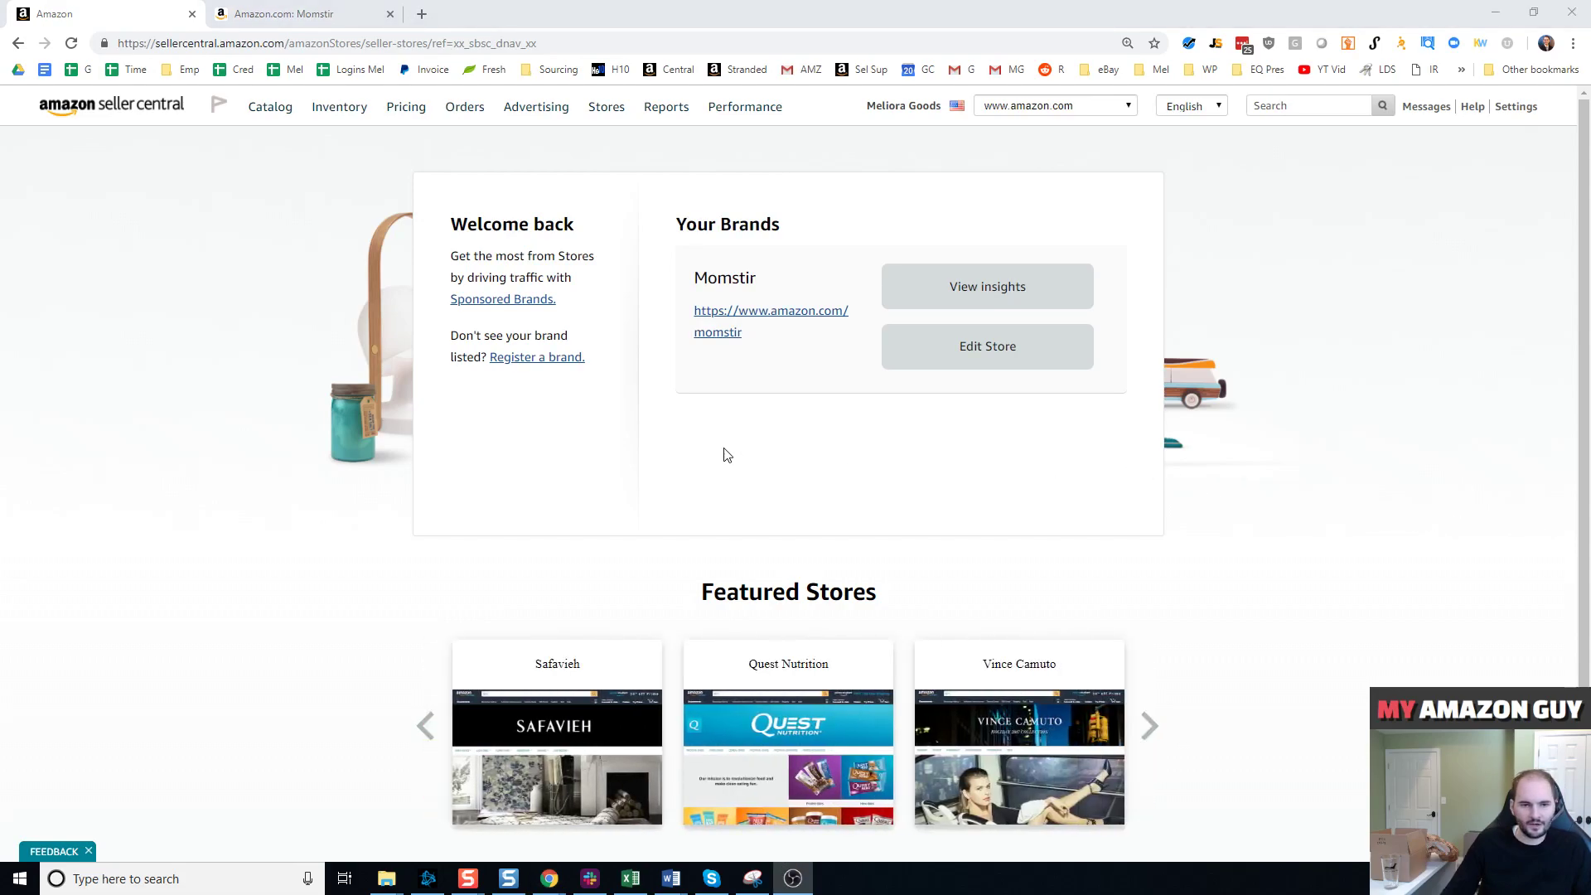
key(alt+Tab)
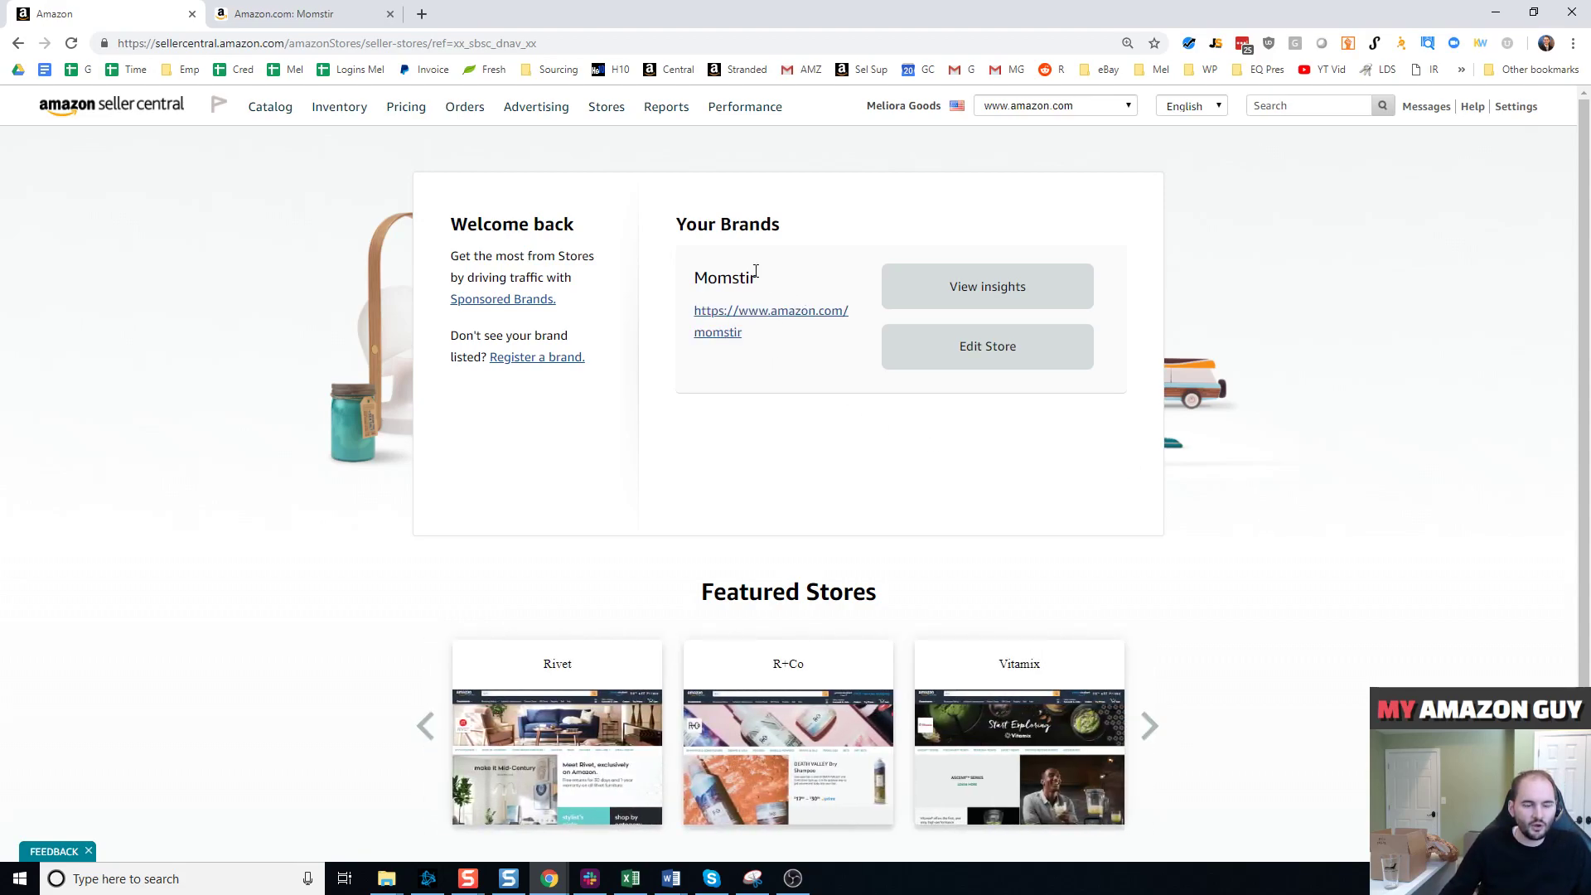
drag(774, 280, 697, 279)
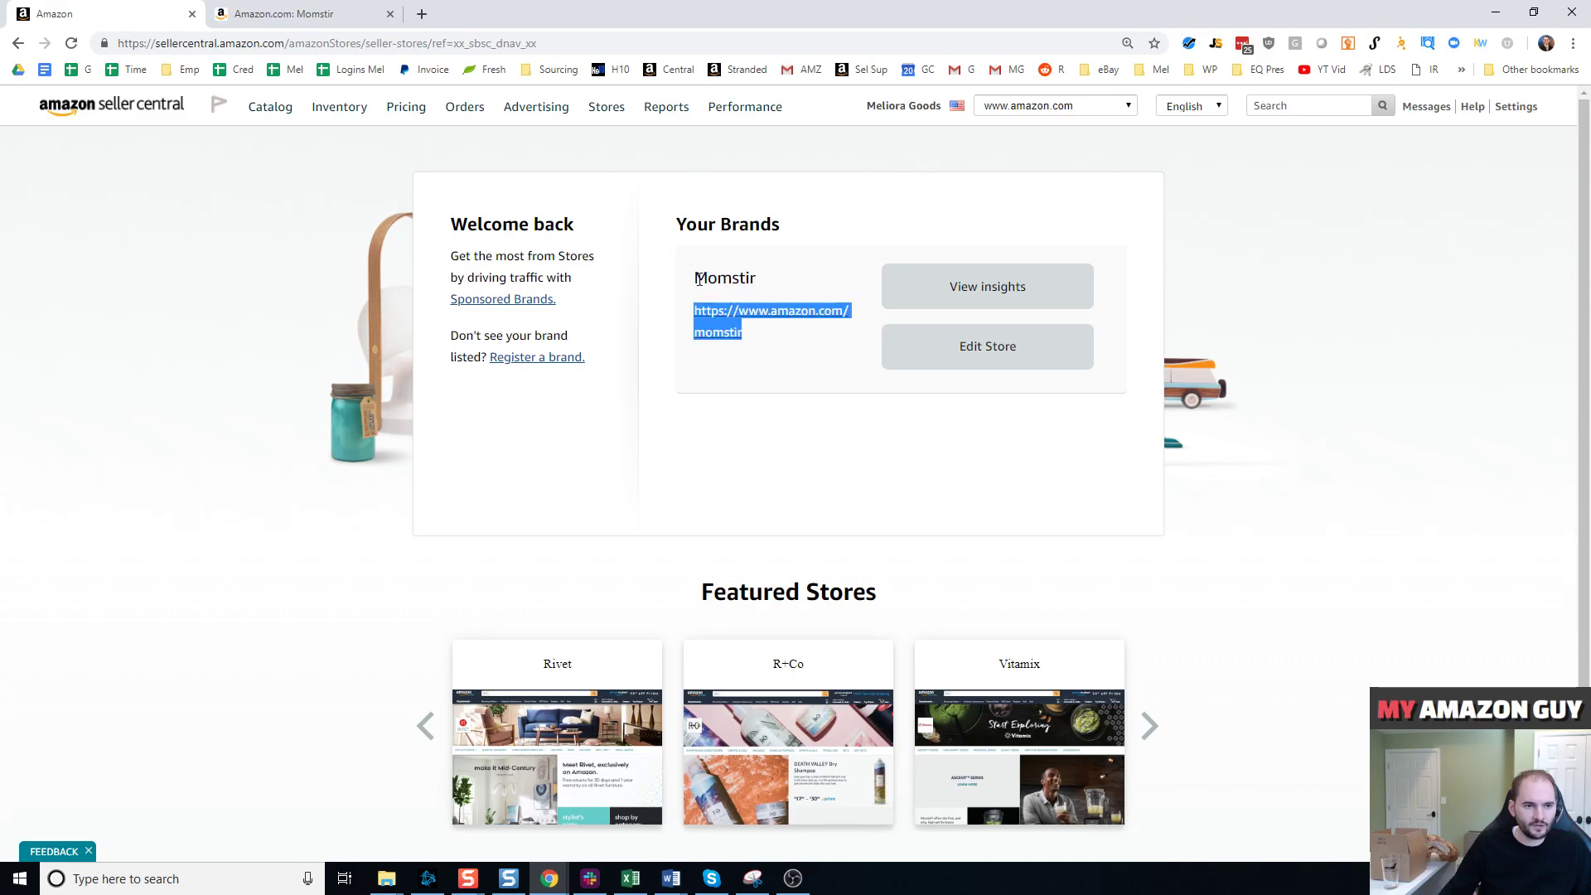
double_click(721, 279)
middle_click(746, 315)
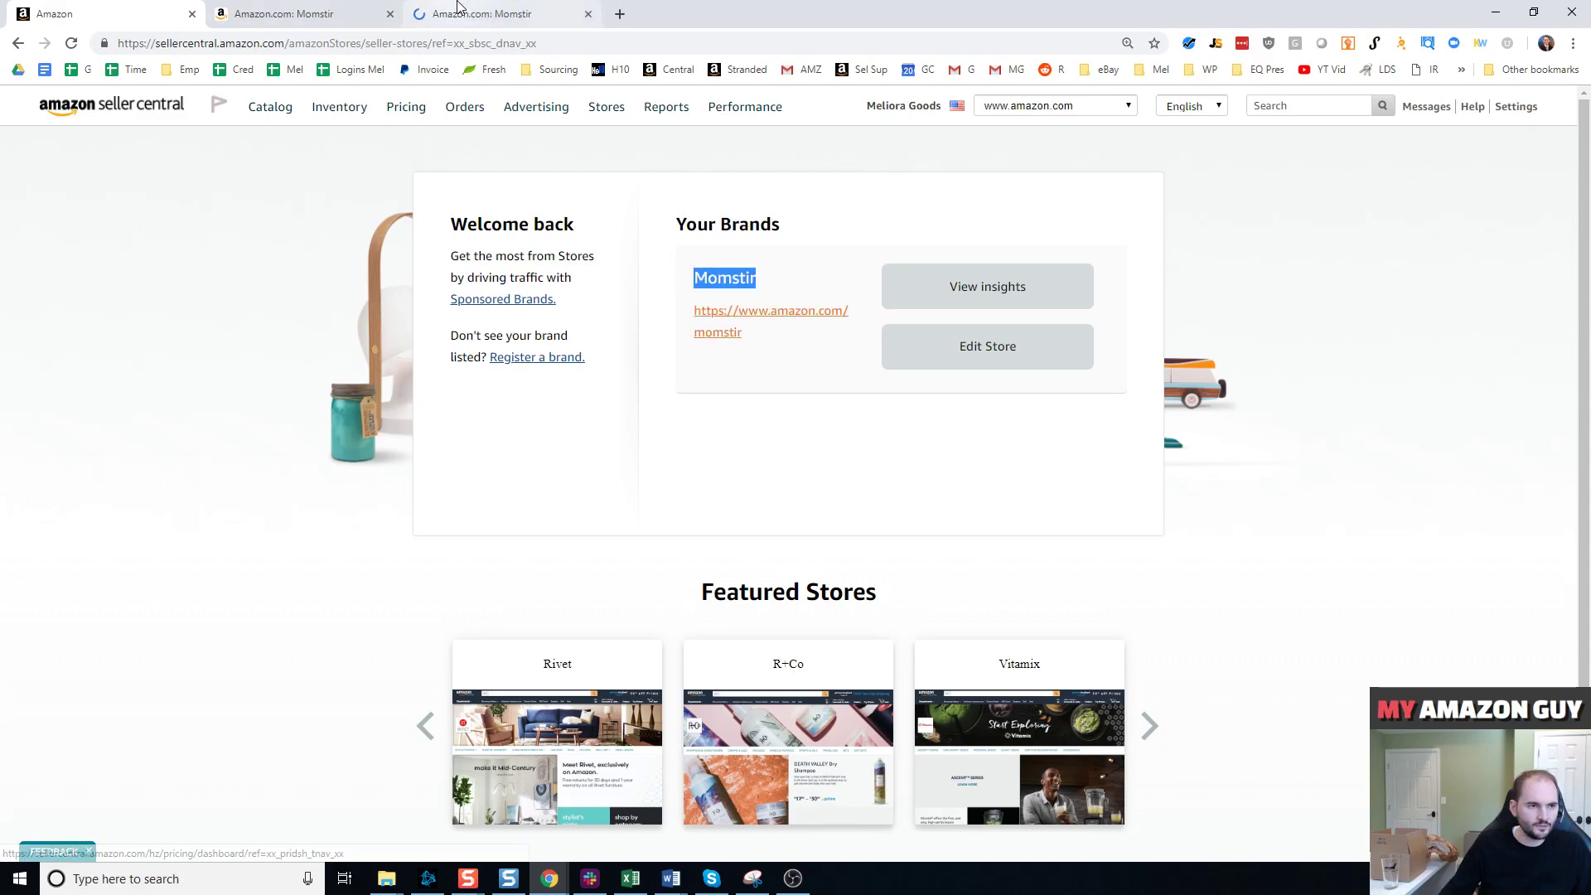
click(479, 17)
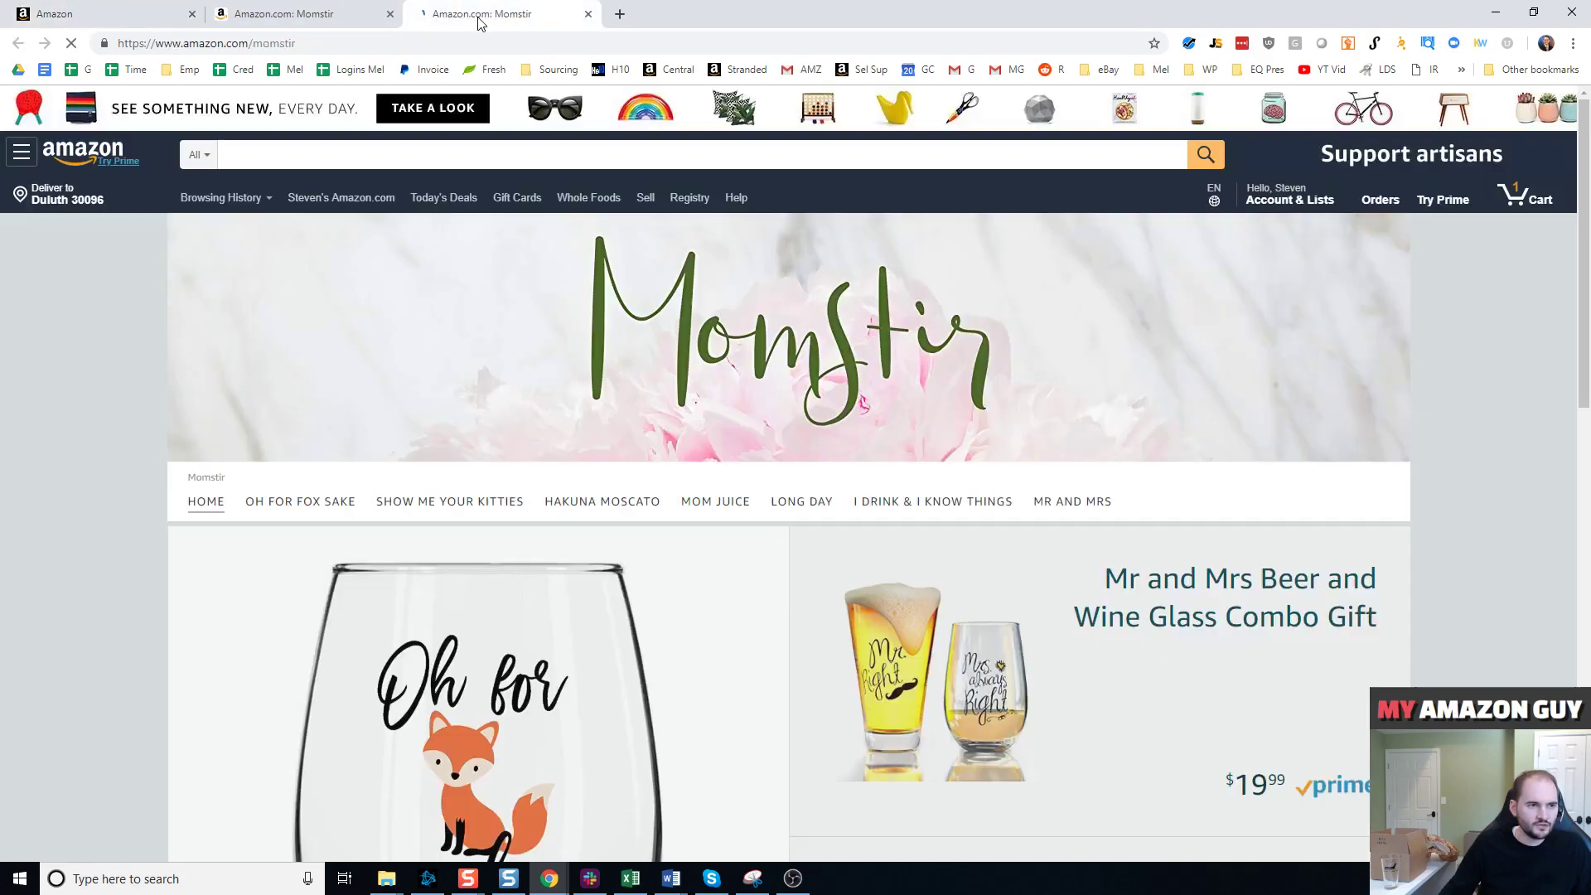
Step: Browse the Momstir storefront's banner, category pages and priced glassware products
click(275, 44)
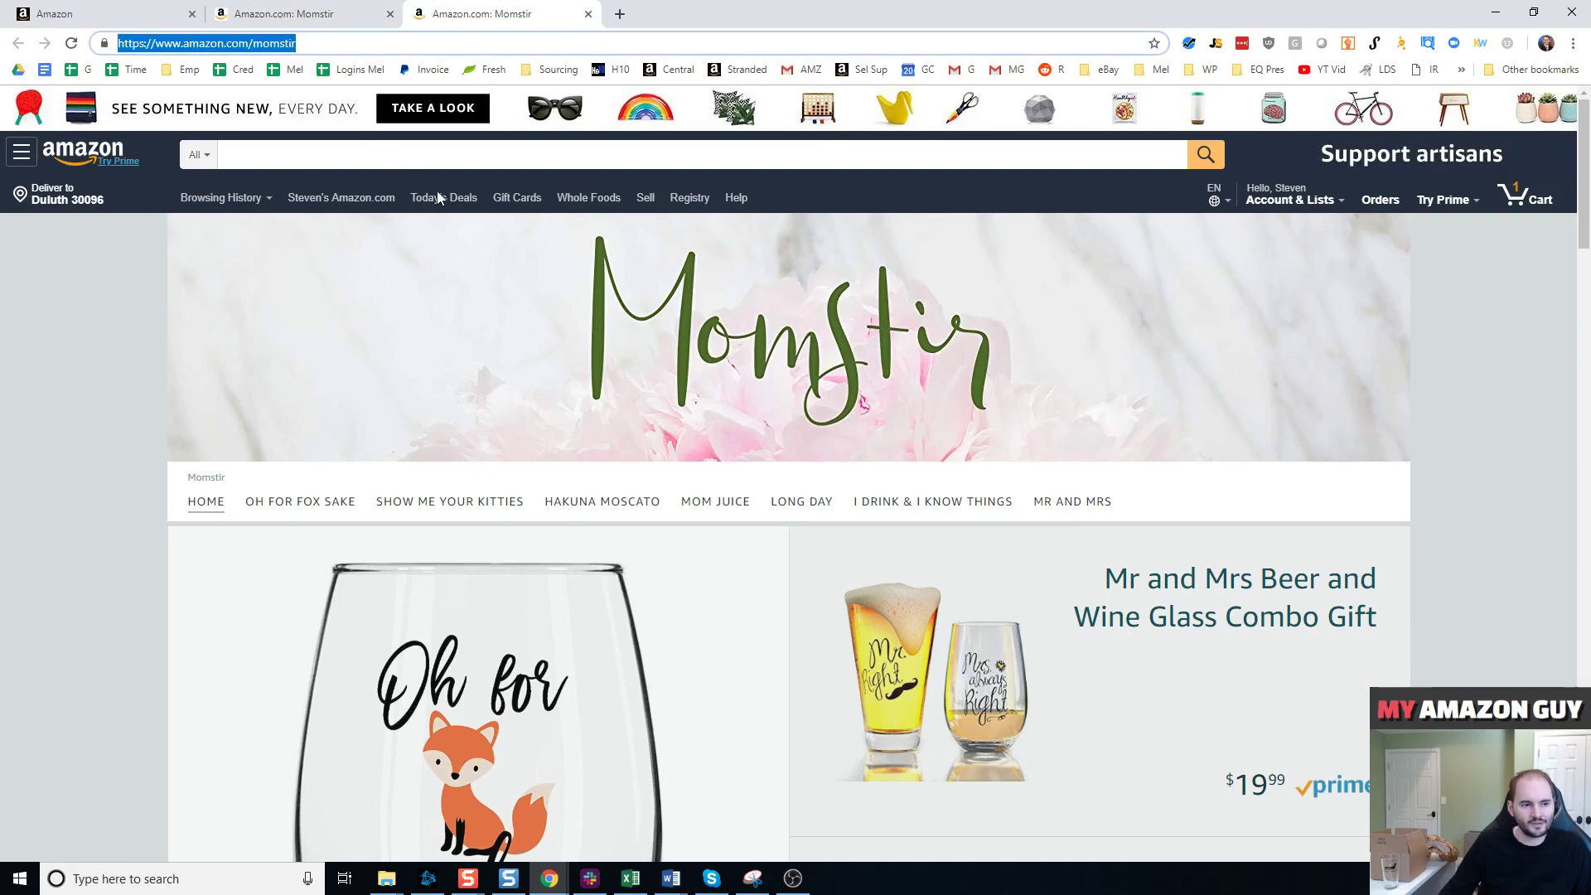
scroll(689, 394, down, 5)
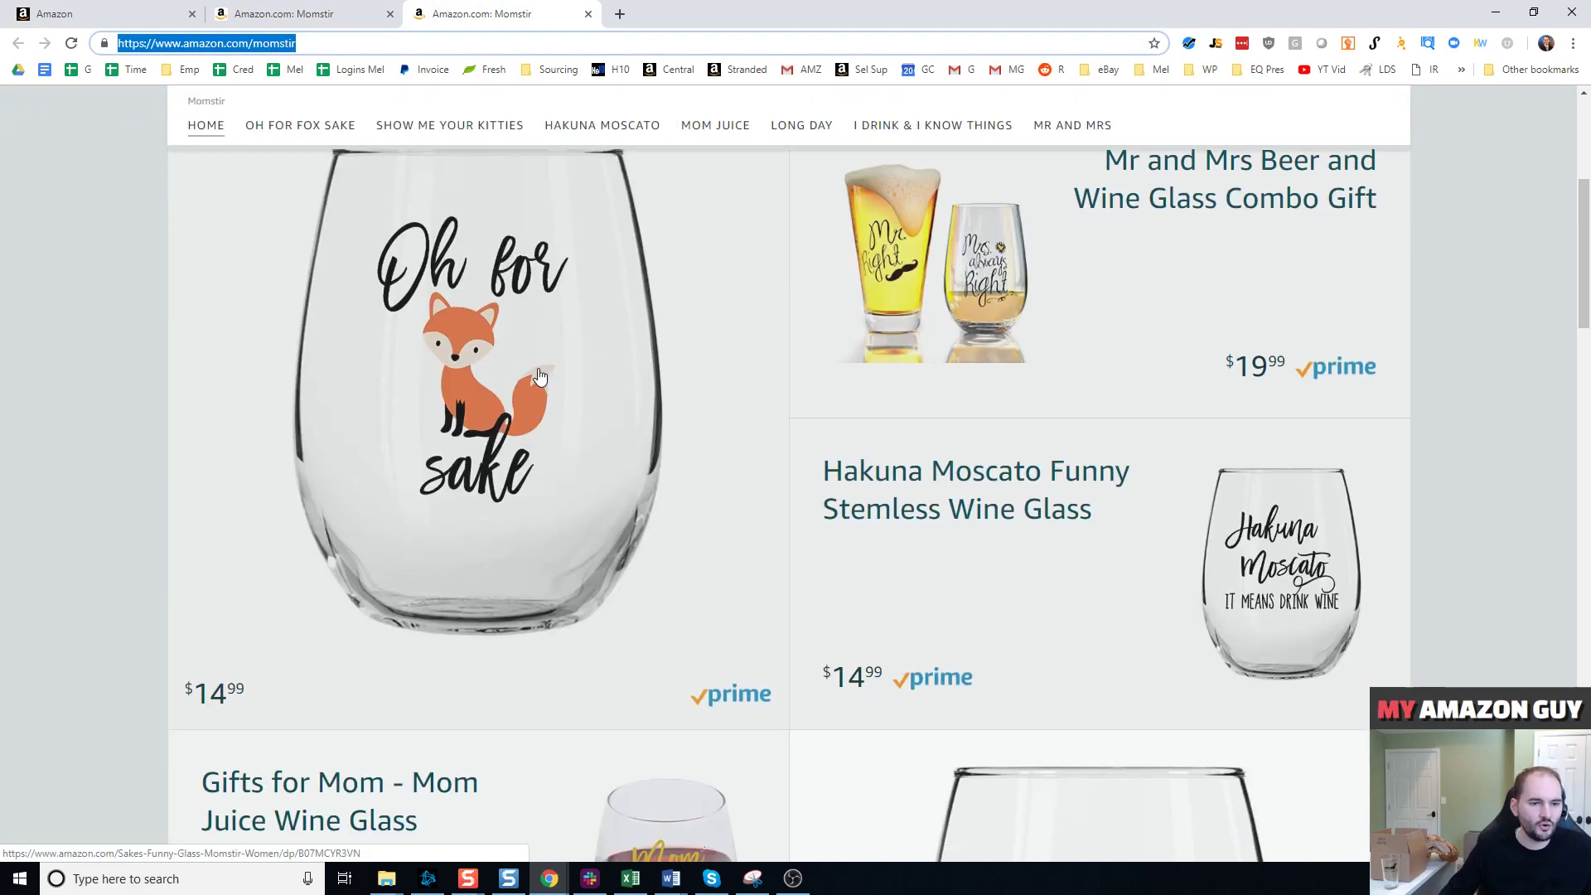
scroll(555, 370, down, 10)
scroll(621, 419, down, 8)
scroll(630, 424, up, 8)
scroll(630, 424, up, 3)
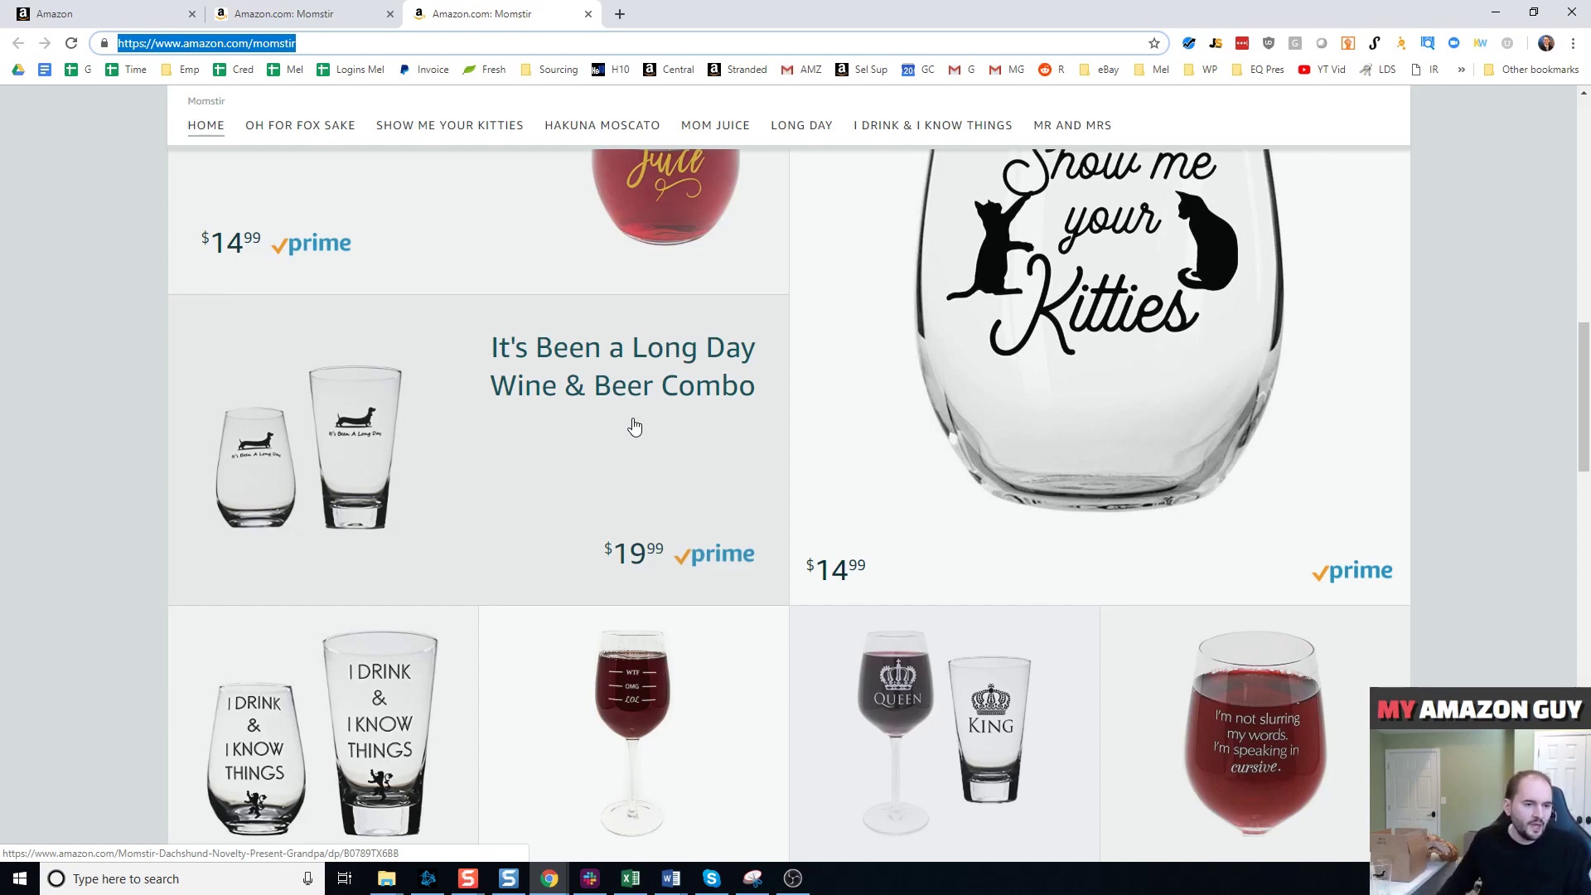
scroll(645, 415, up, 9)
scroll(660, 428, up, 5)
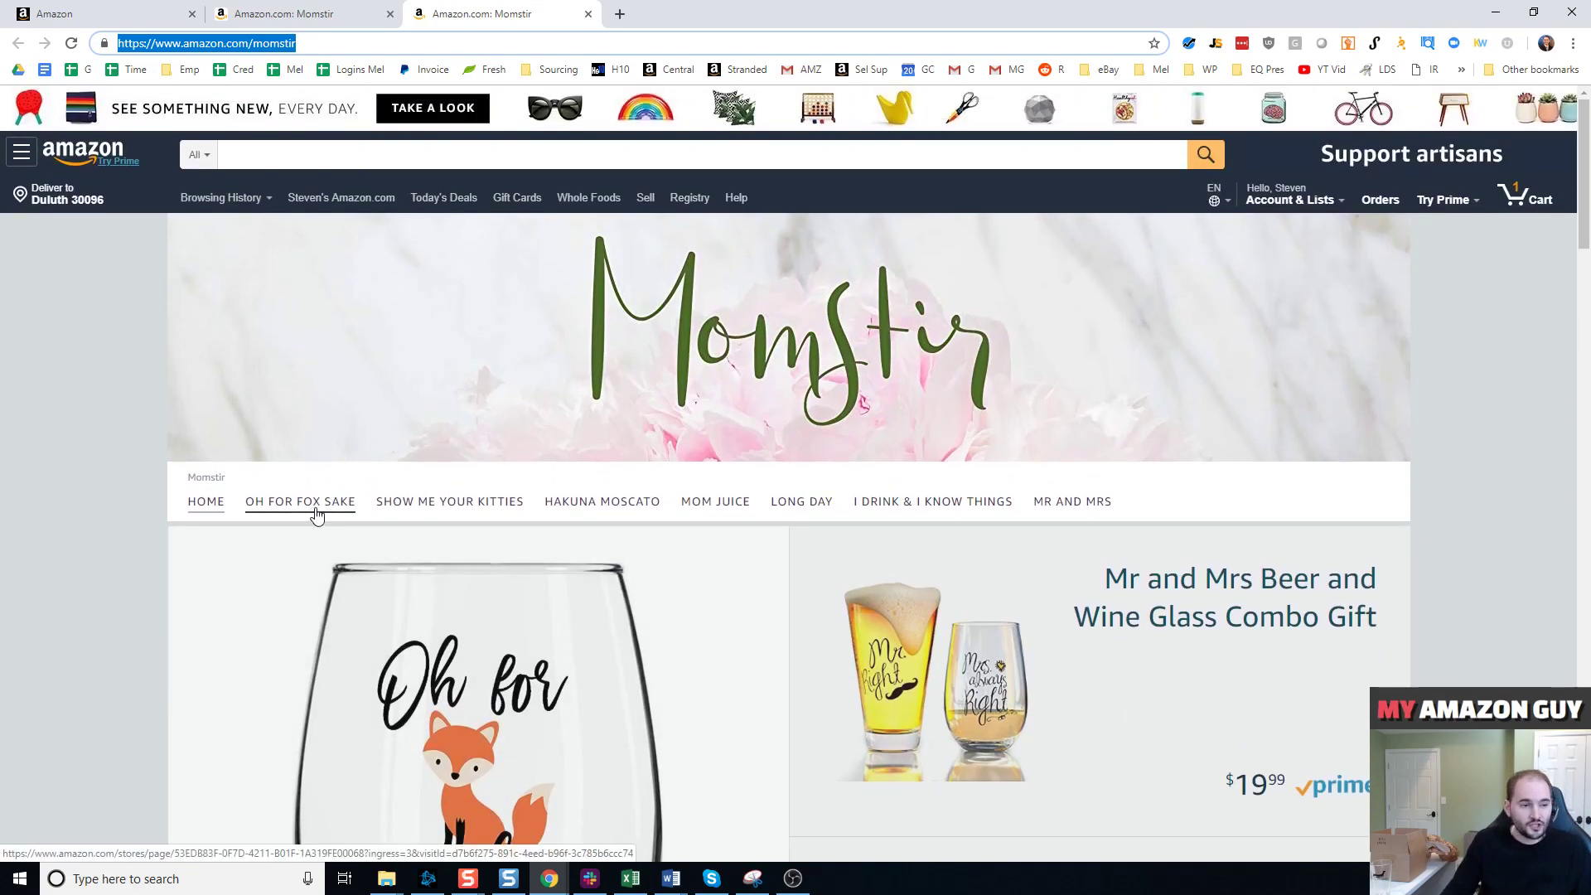
Step: Open the storefront's OH FOR FOX SAKE page in a separate new tab
right_click(318, 514)
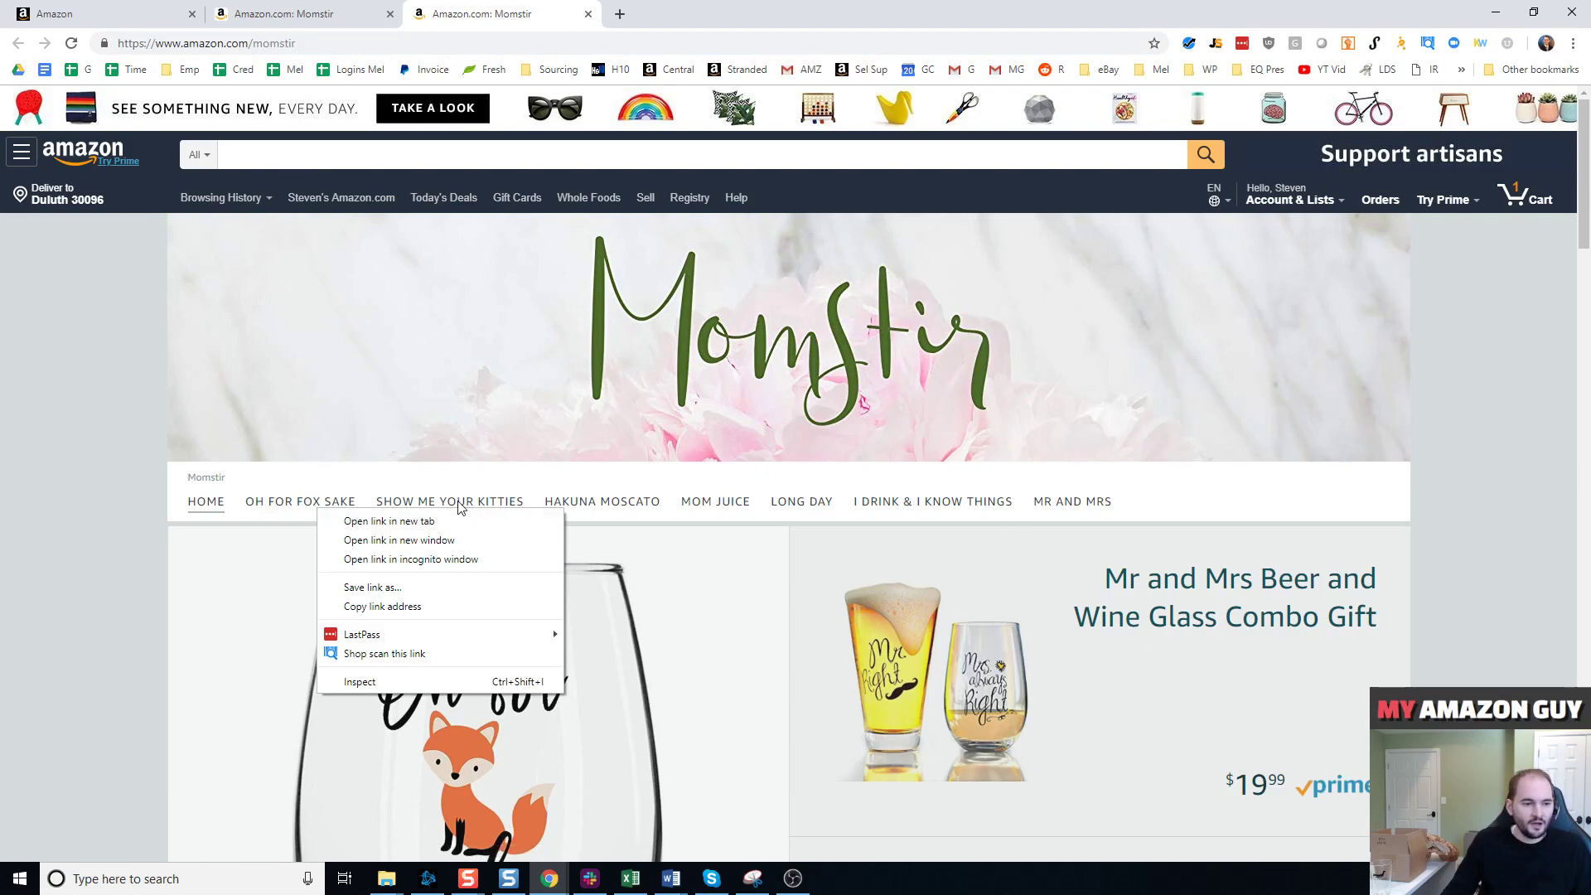
click(427, 520)
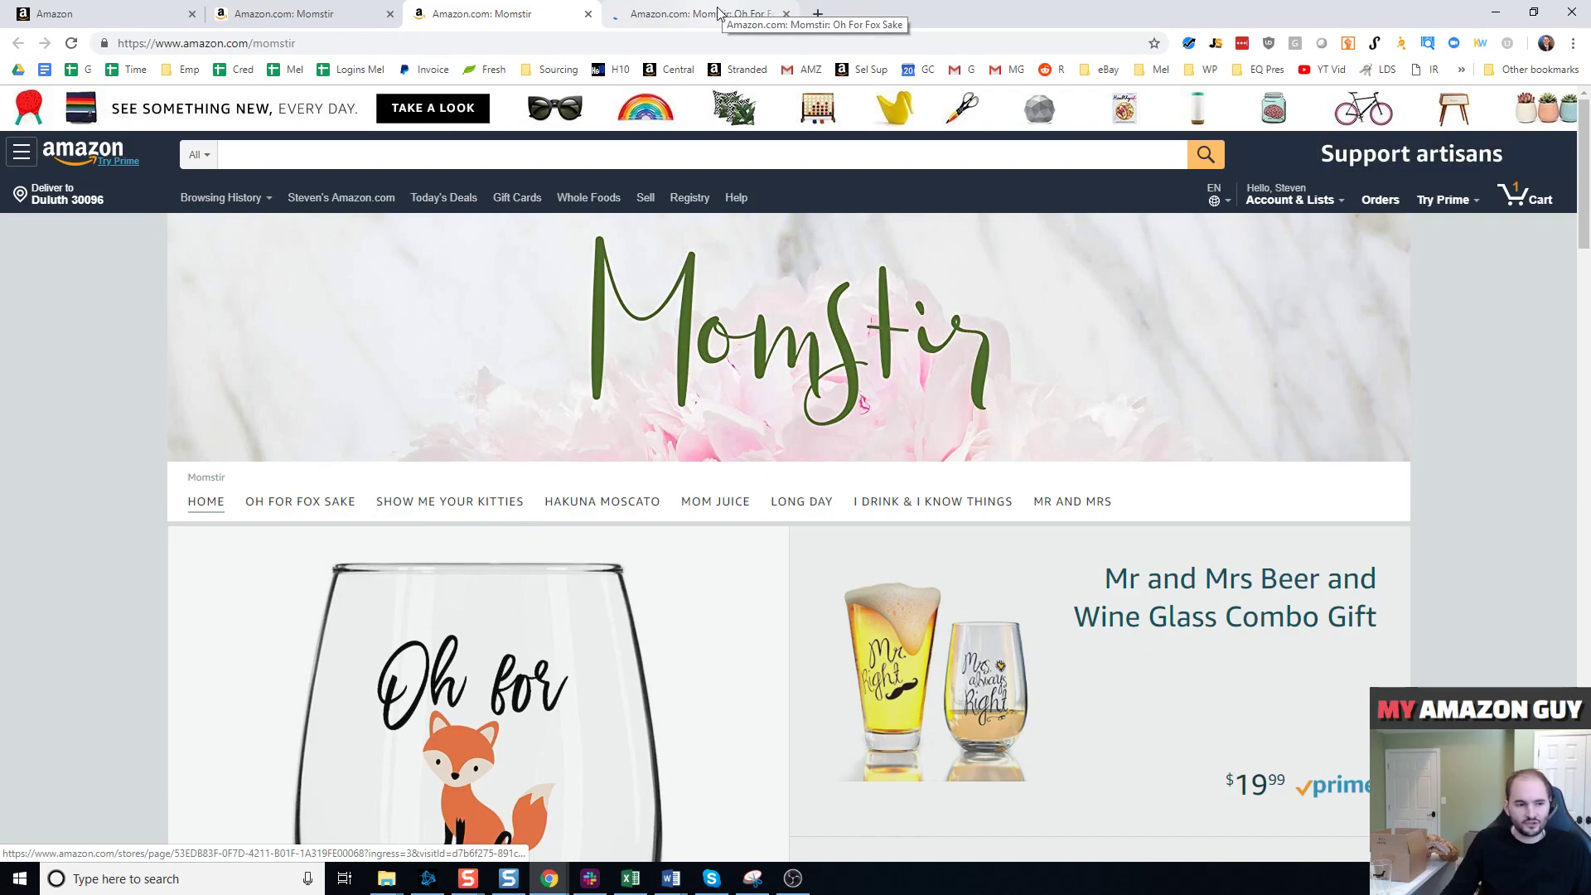
click(722, 12)
scroll(1082, 444, down, 5)
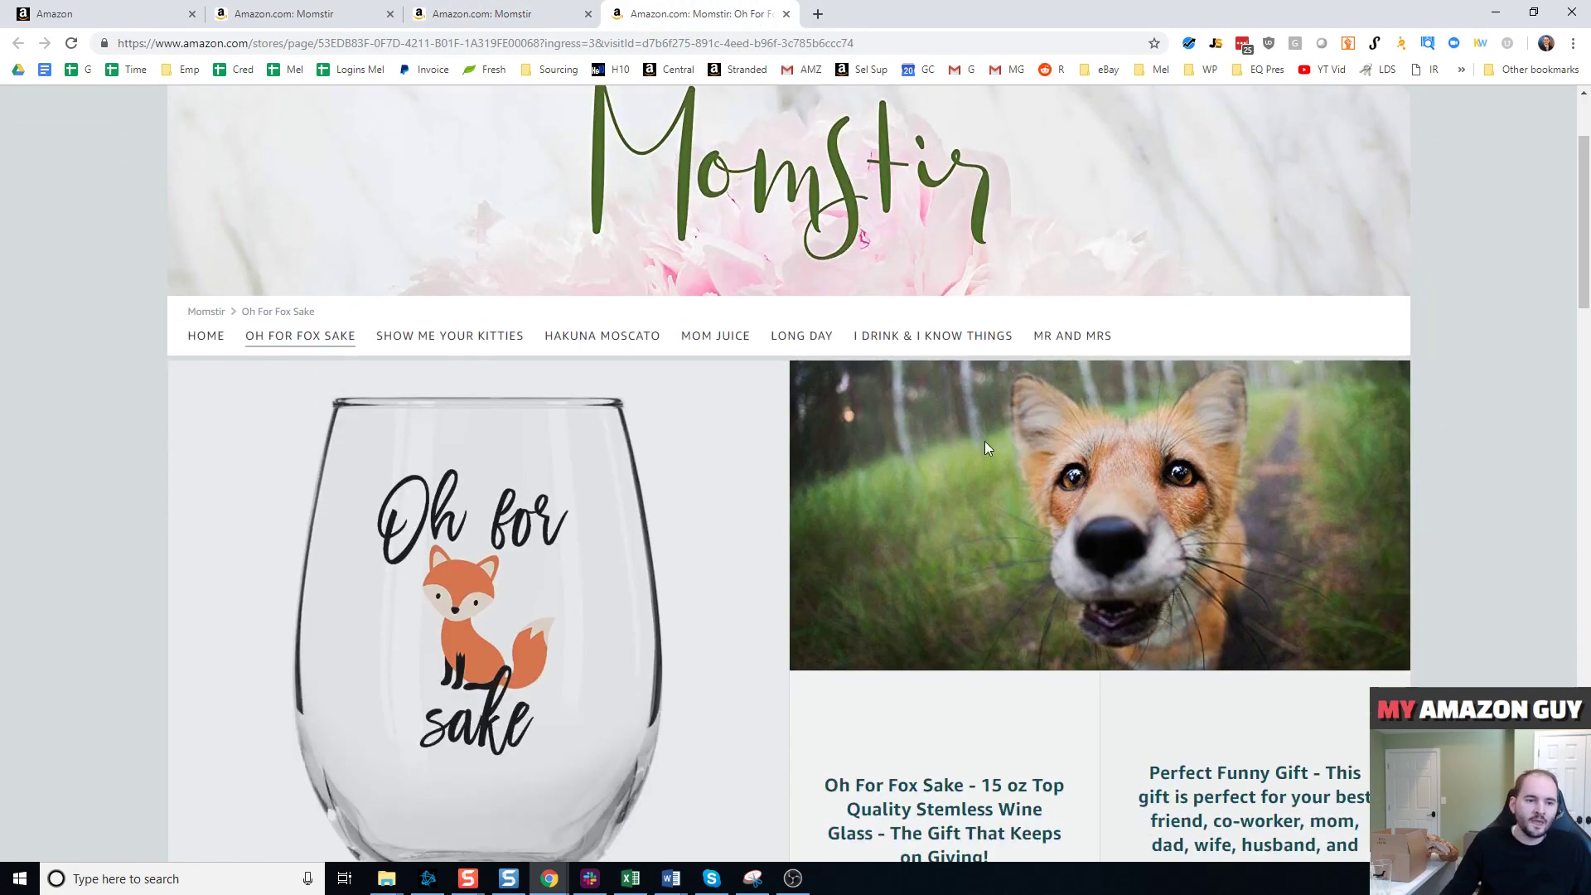
scroll(836, 412, up, 3)
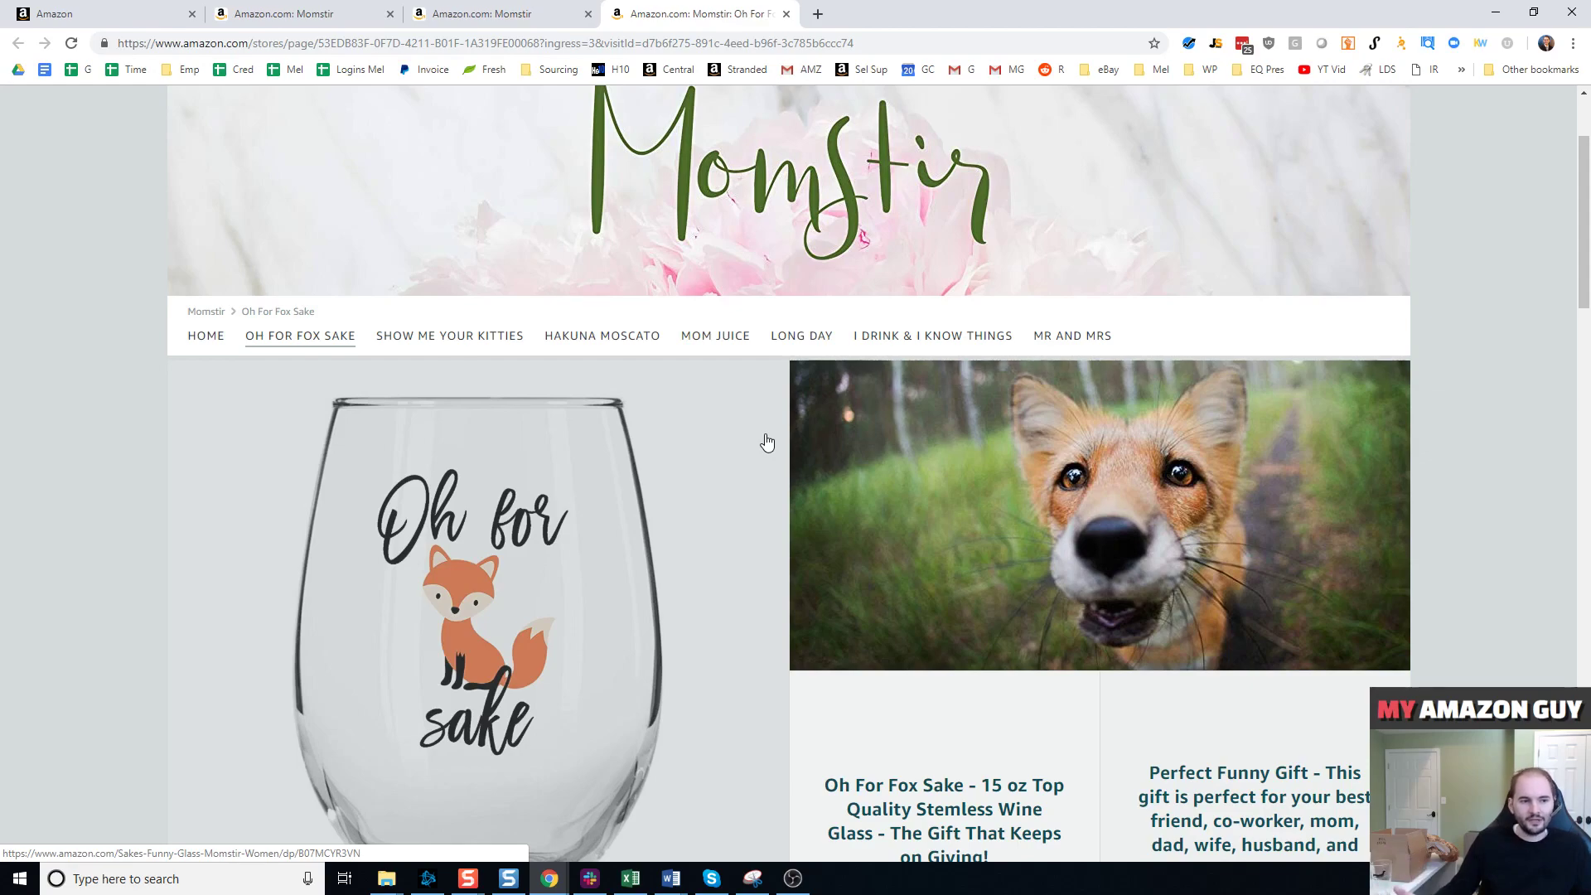
scroll(810, 444, down, 3)
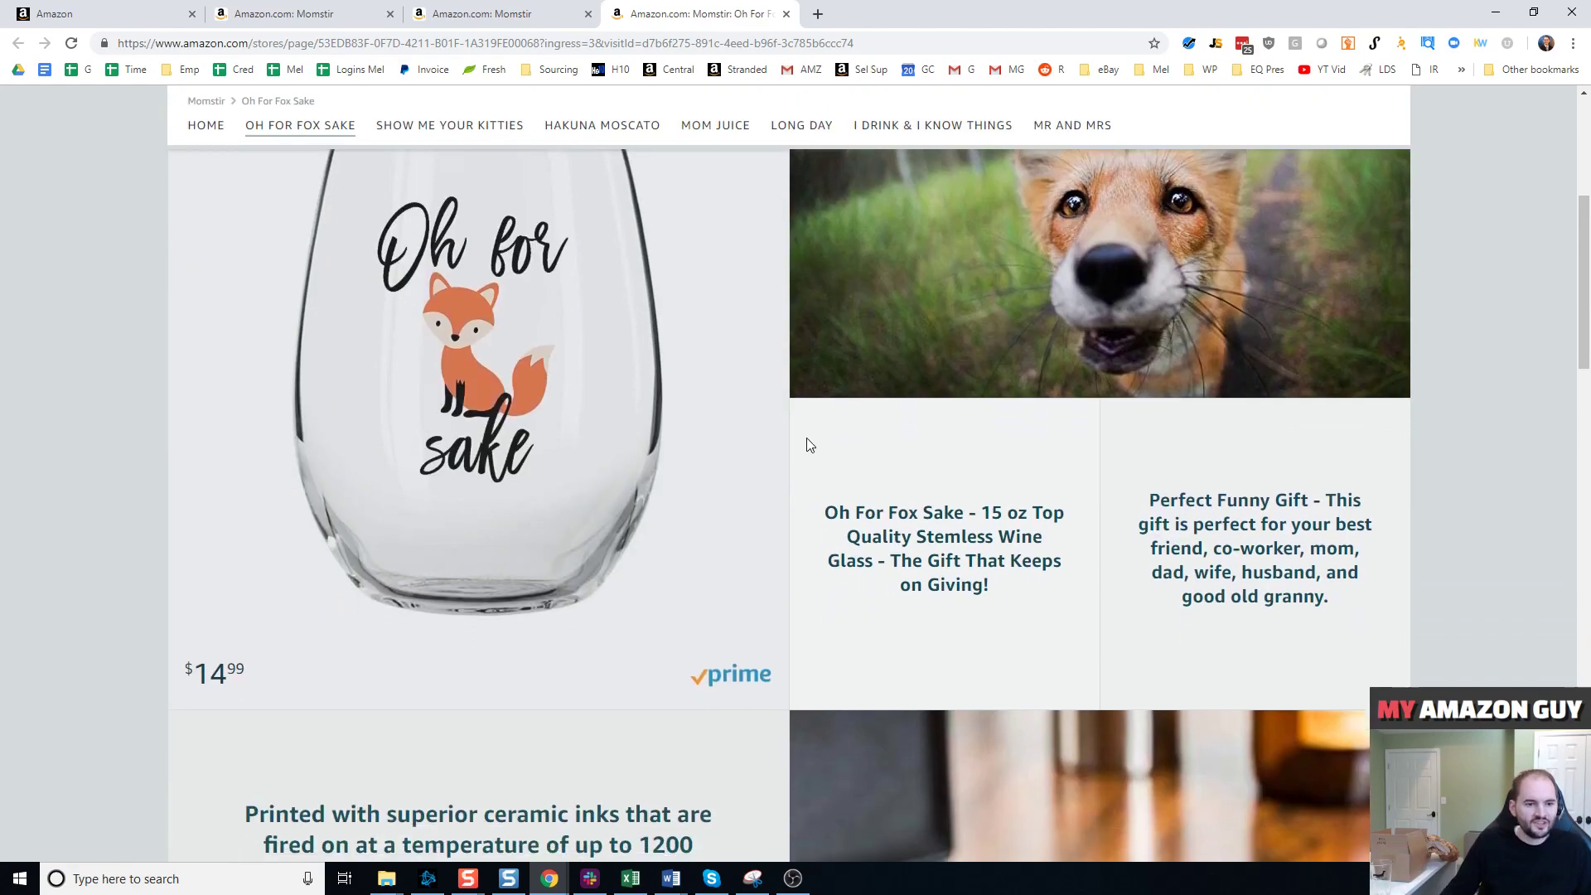
scroll(692, 540, up, 3)
Step: Review the $14.99 15 oz stemless wine glass and select the page ID in the address
scroll(717, 529, down, 3)
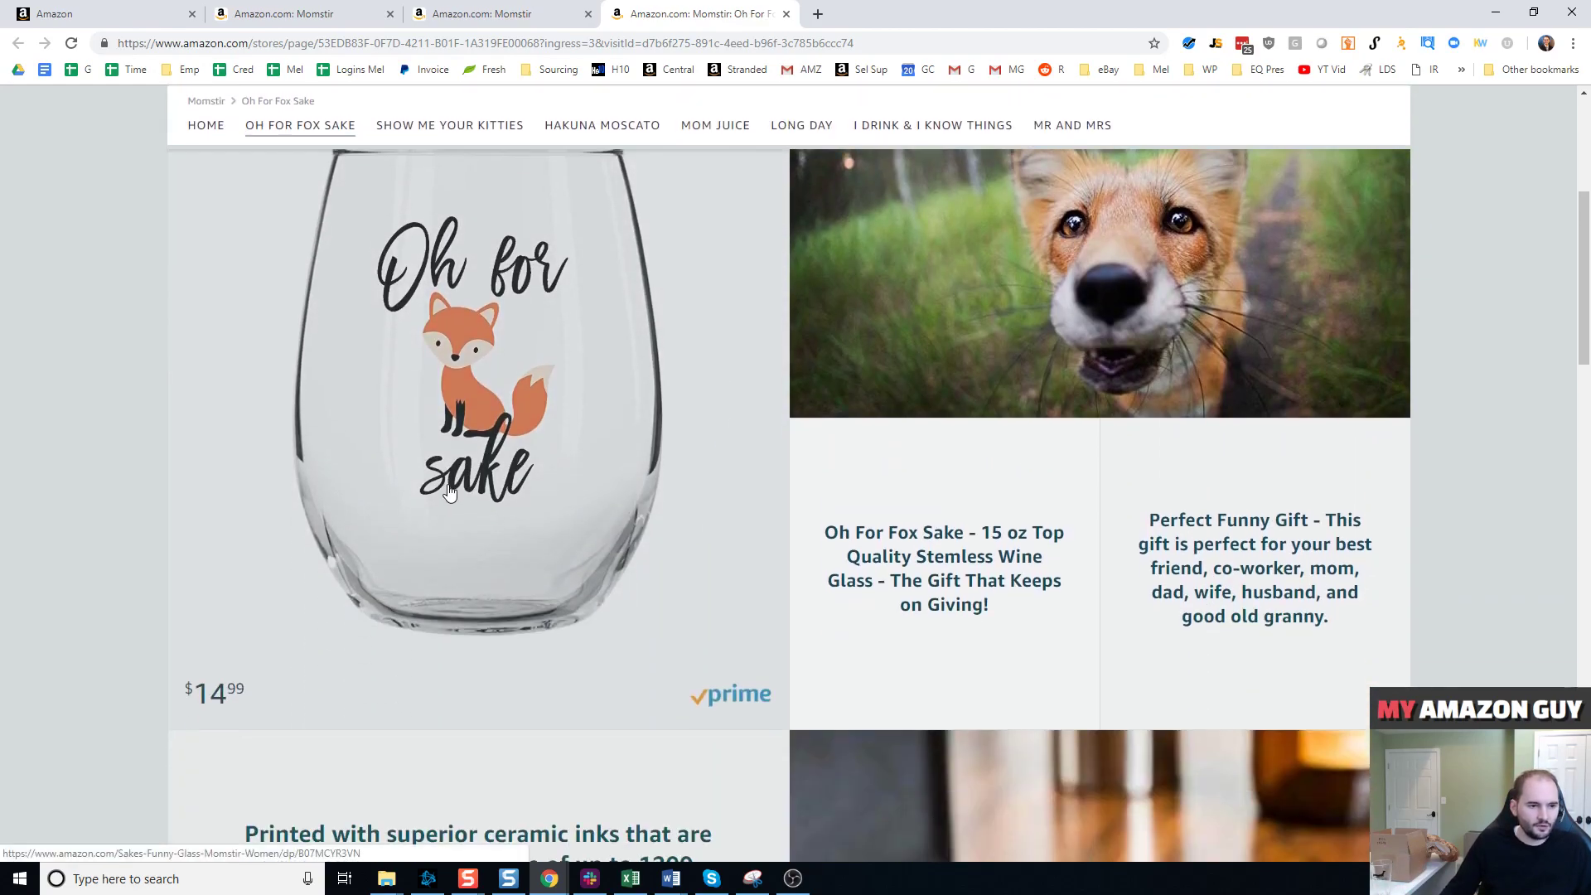
scroll(696, 451, down, 10)
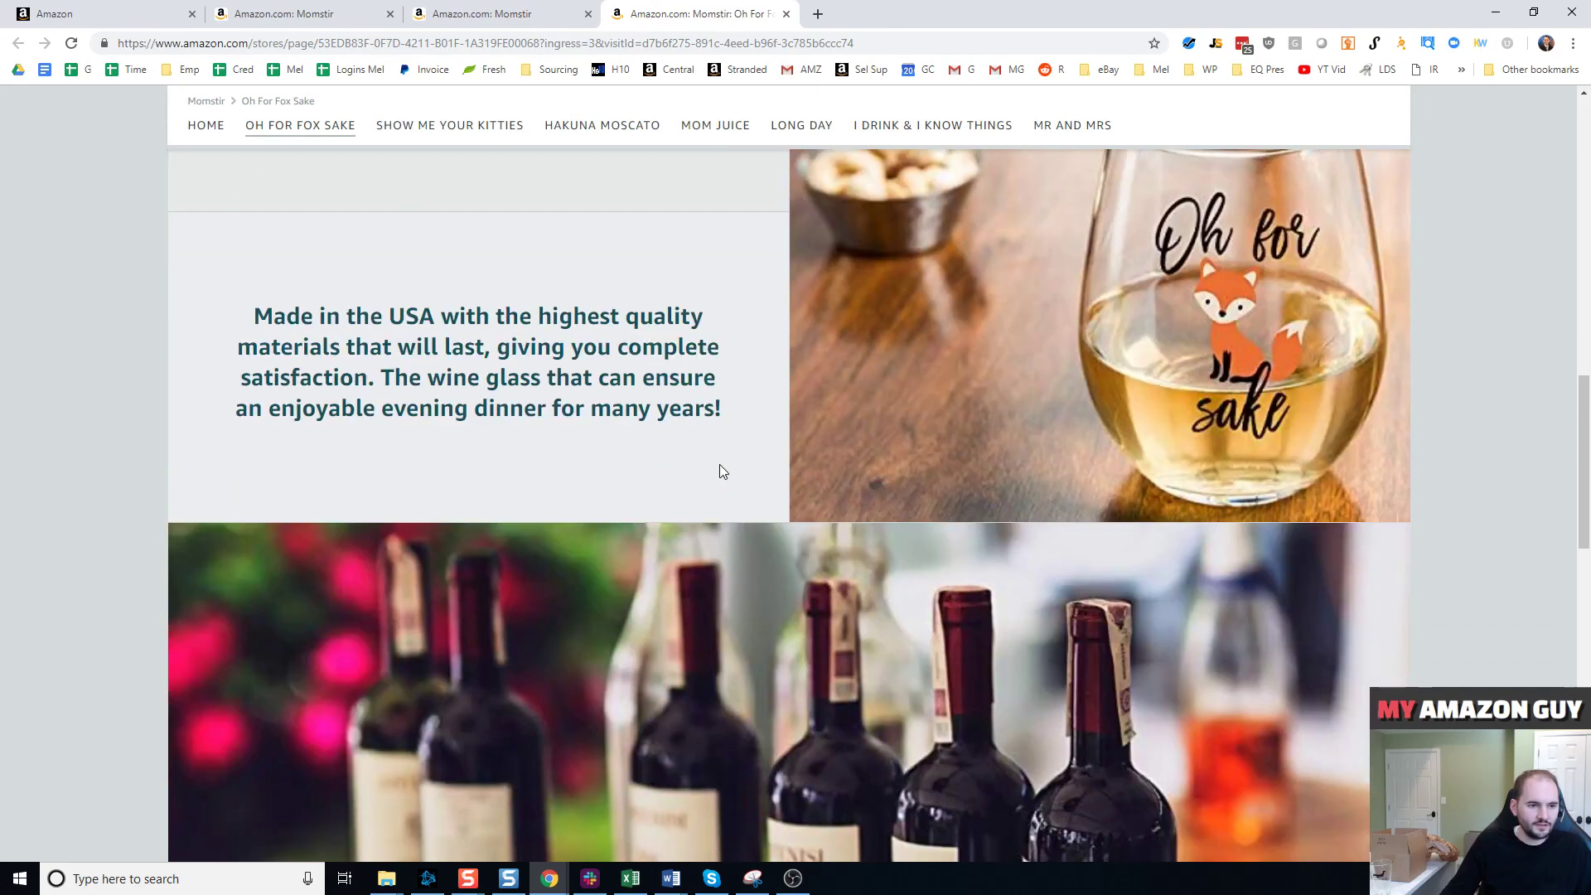
scroll(719, 471, down, 10)
scroll(862, 488, up, 15)
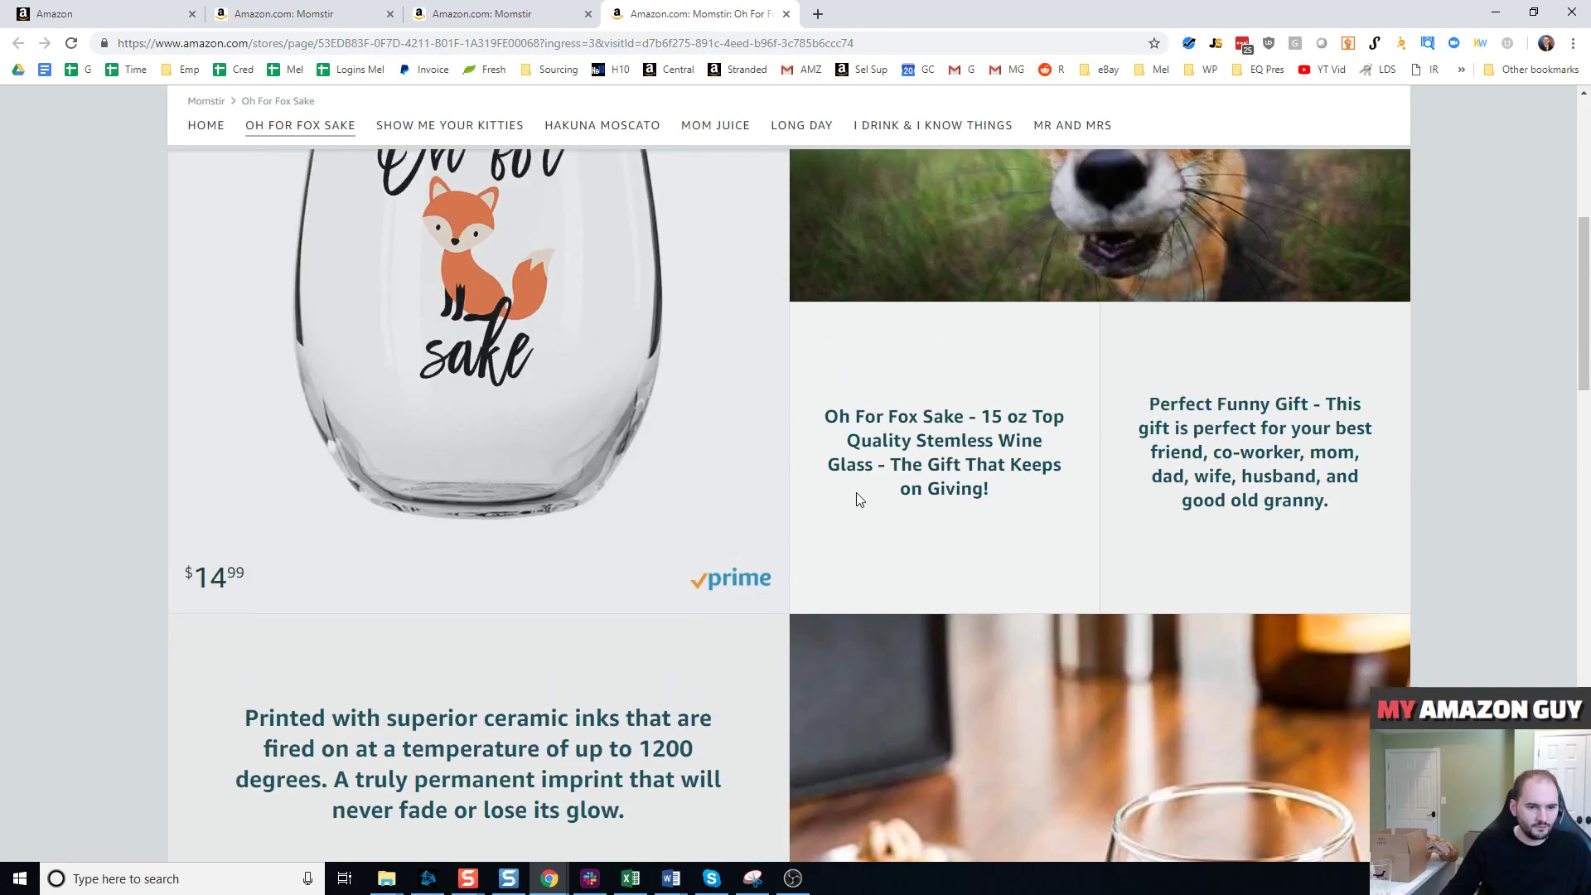
scroll(856, 497, up, 4)
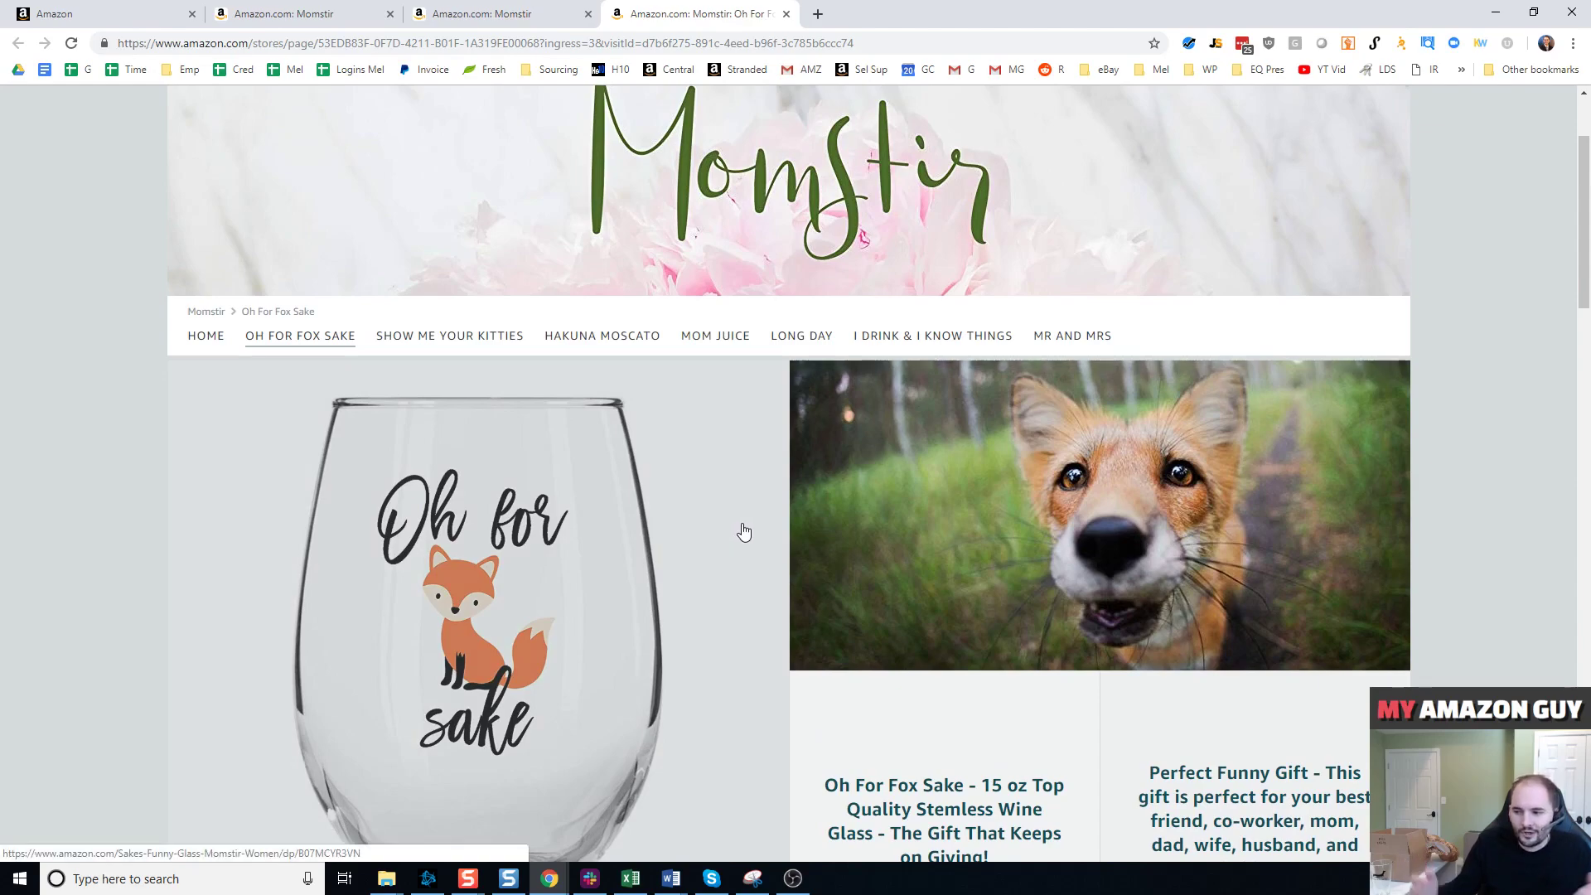
scroll(712, 513, down, 1)
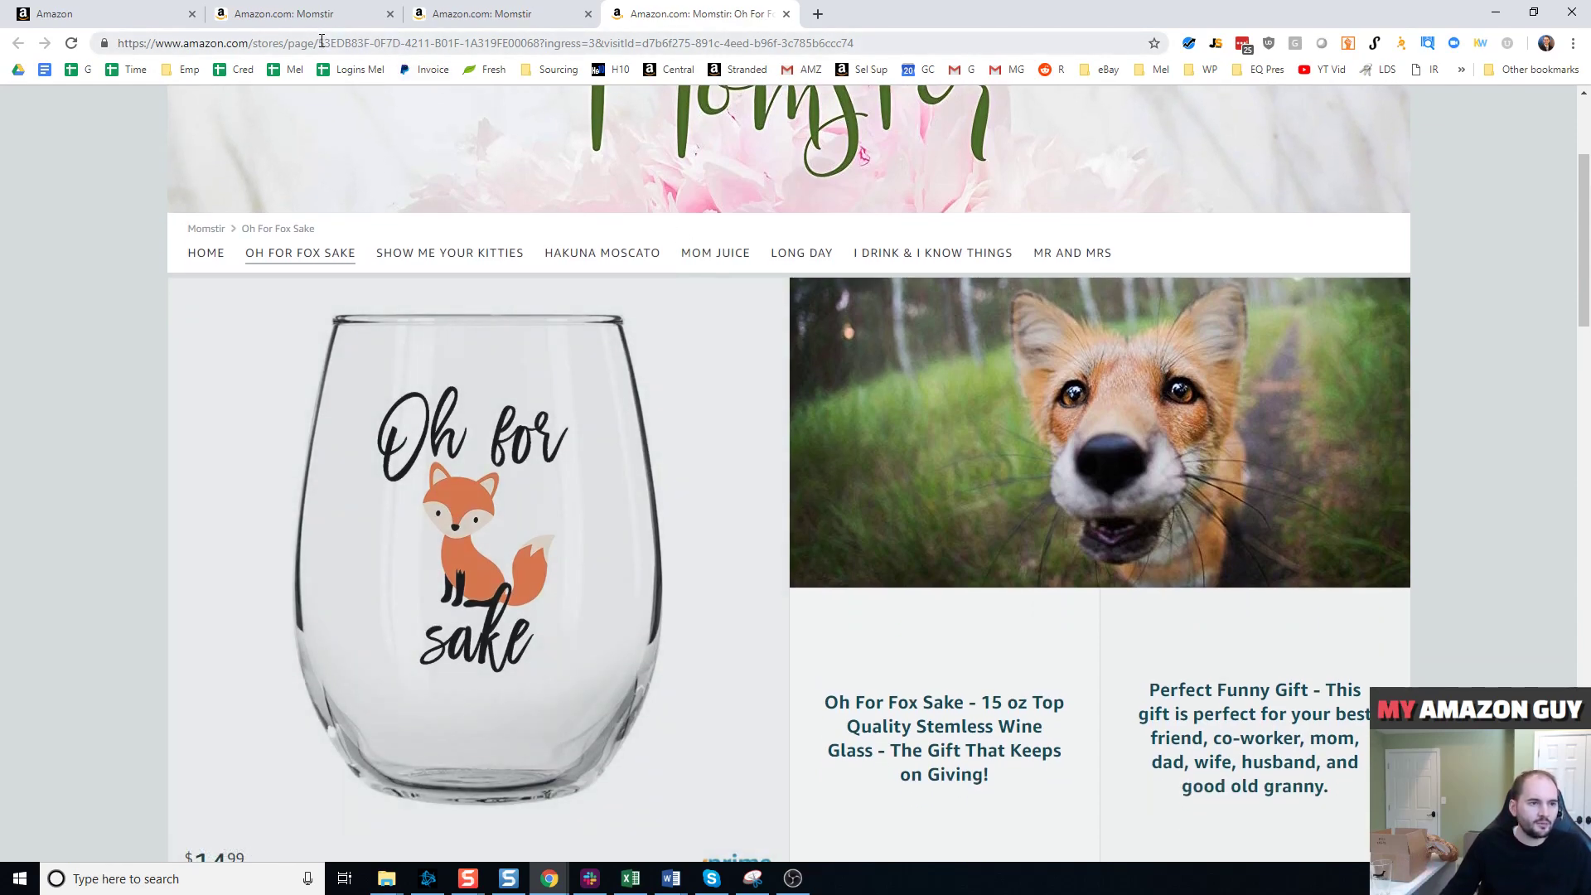
drag(319, 42, 898, 54)
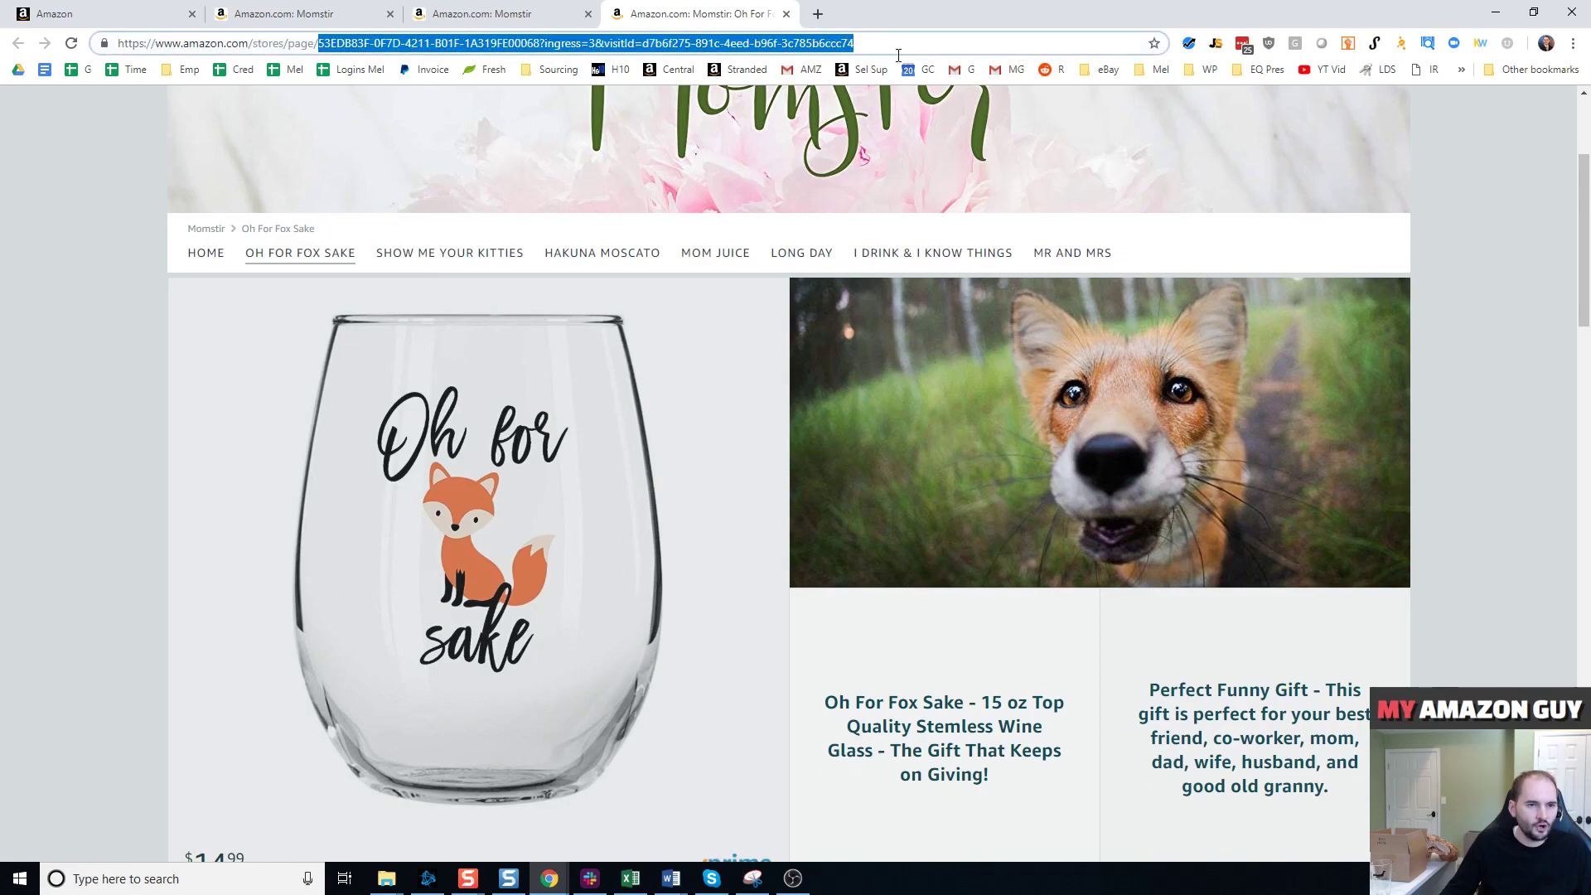
Step: Go back to the Seller Central Stores tab showing Momstir's store link, insights and edit options
click(137, 190)
click(323, 13)
click(179, 11)
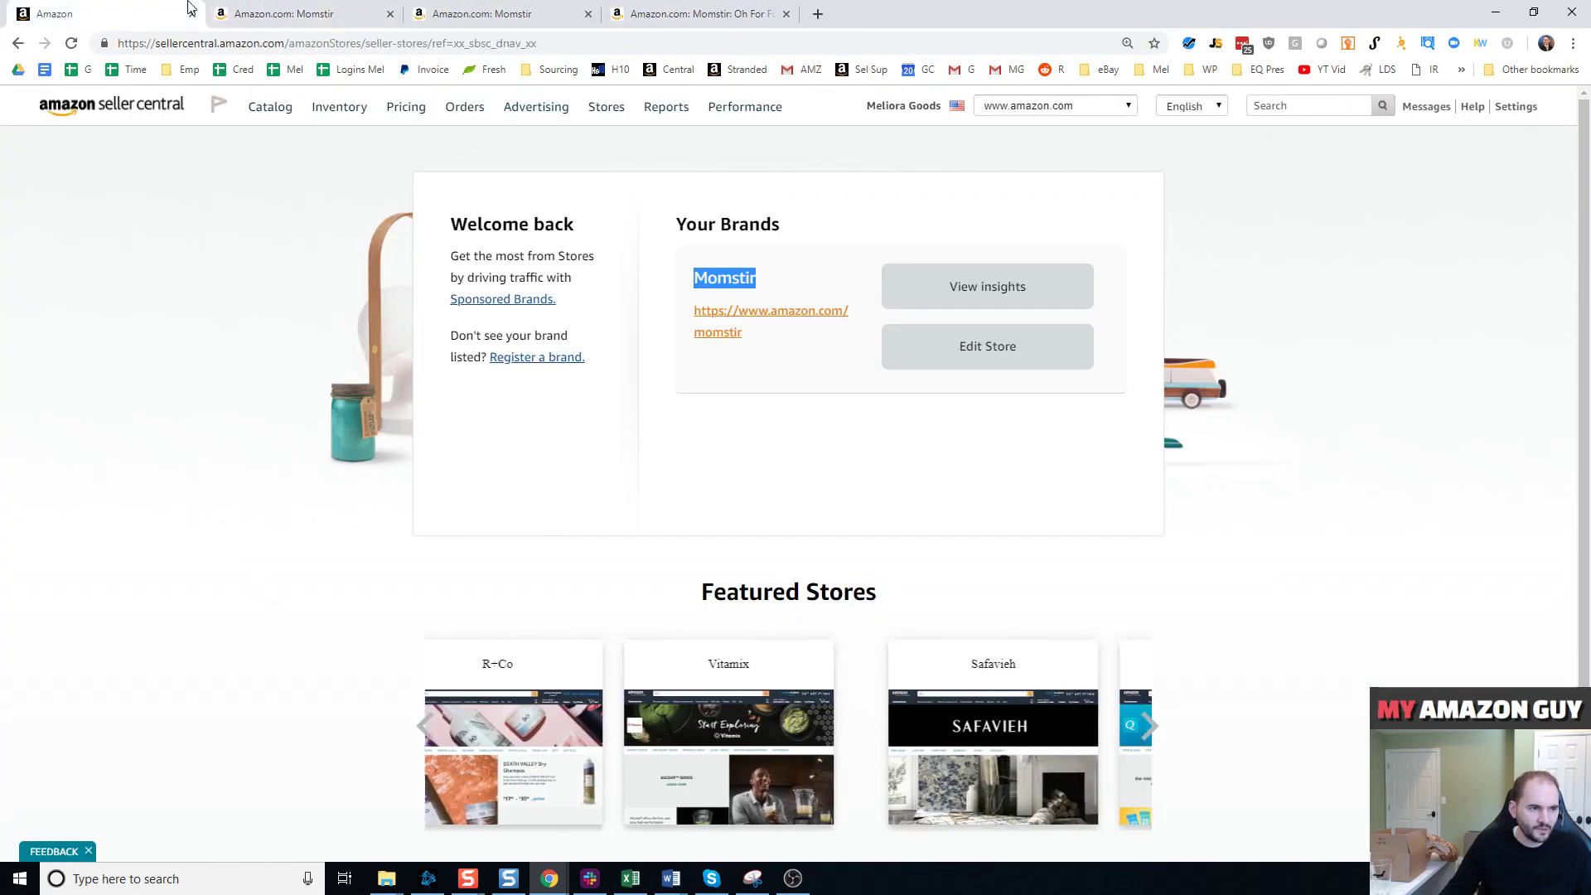
click(816, 451)
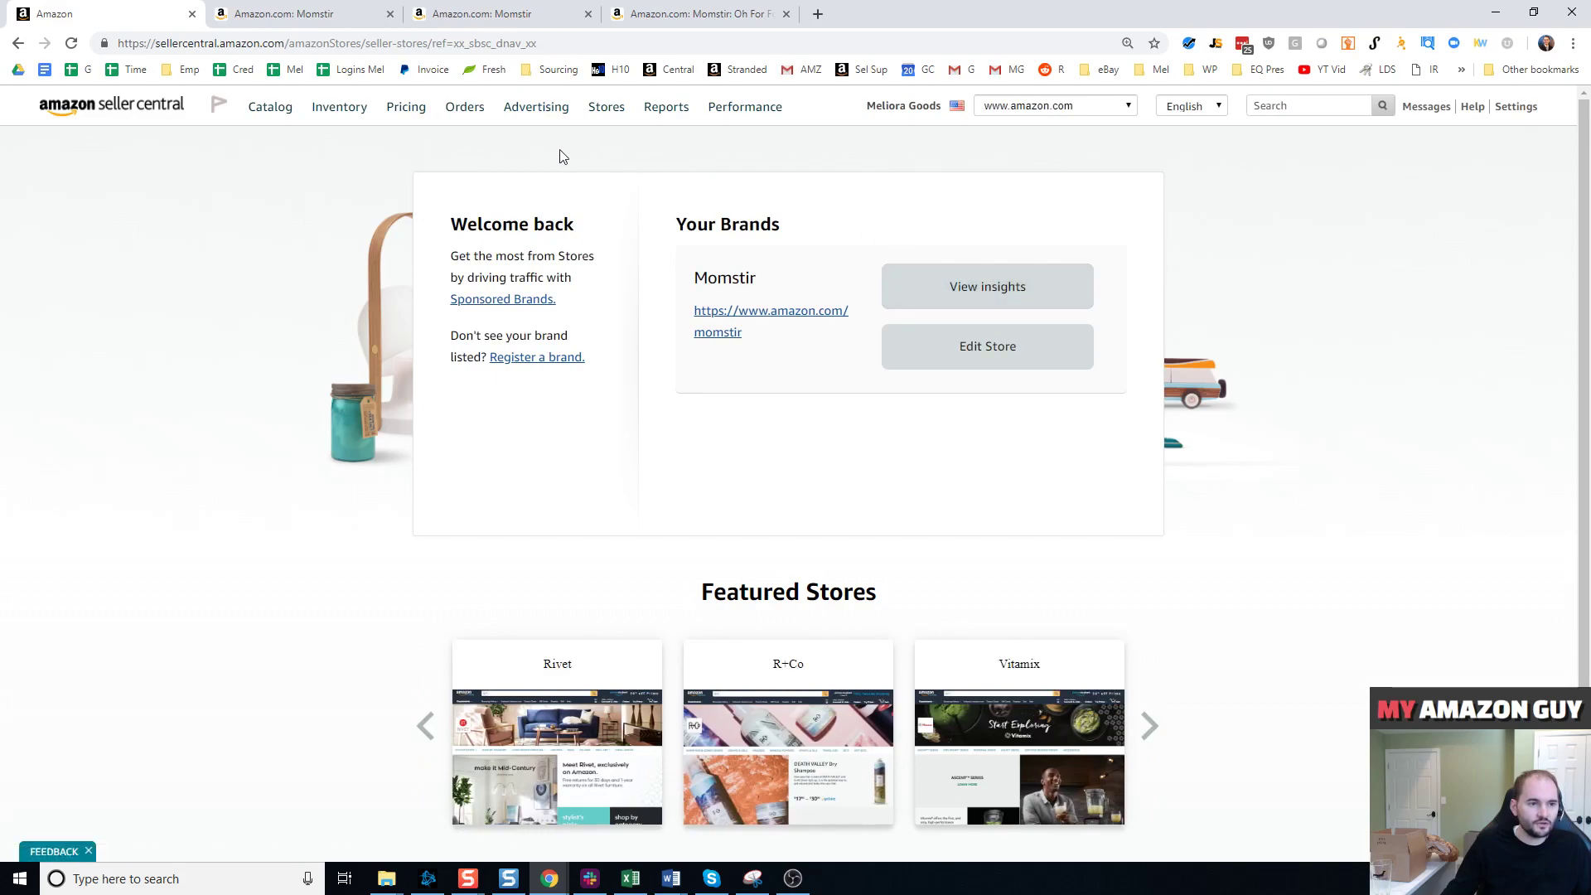
mouse_move(539, 114)
mouse_move(605, 110)
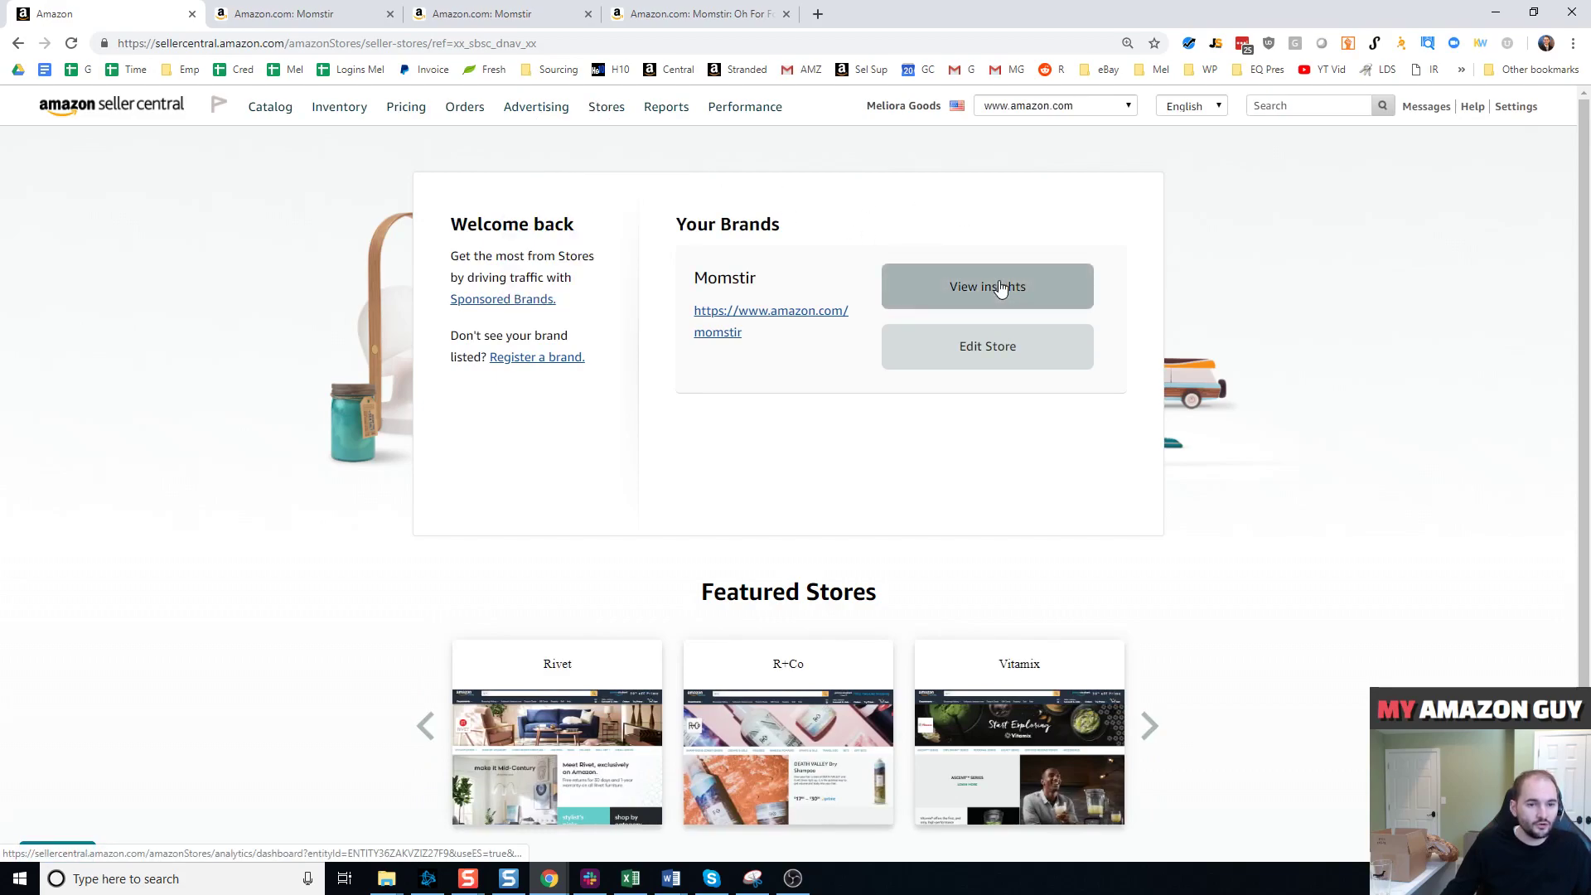
Step: Open the Momstir store insights in a new tab and start a new source tag
right_click(1000, 282)
click(1045, 296)
click(399, 20)
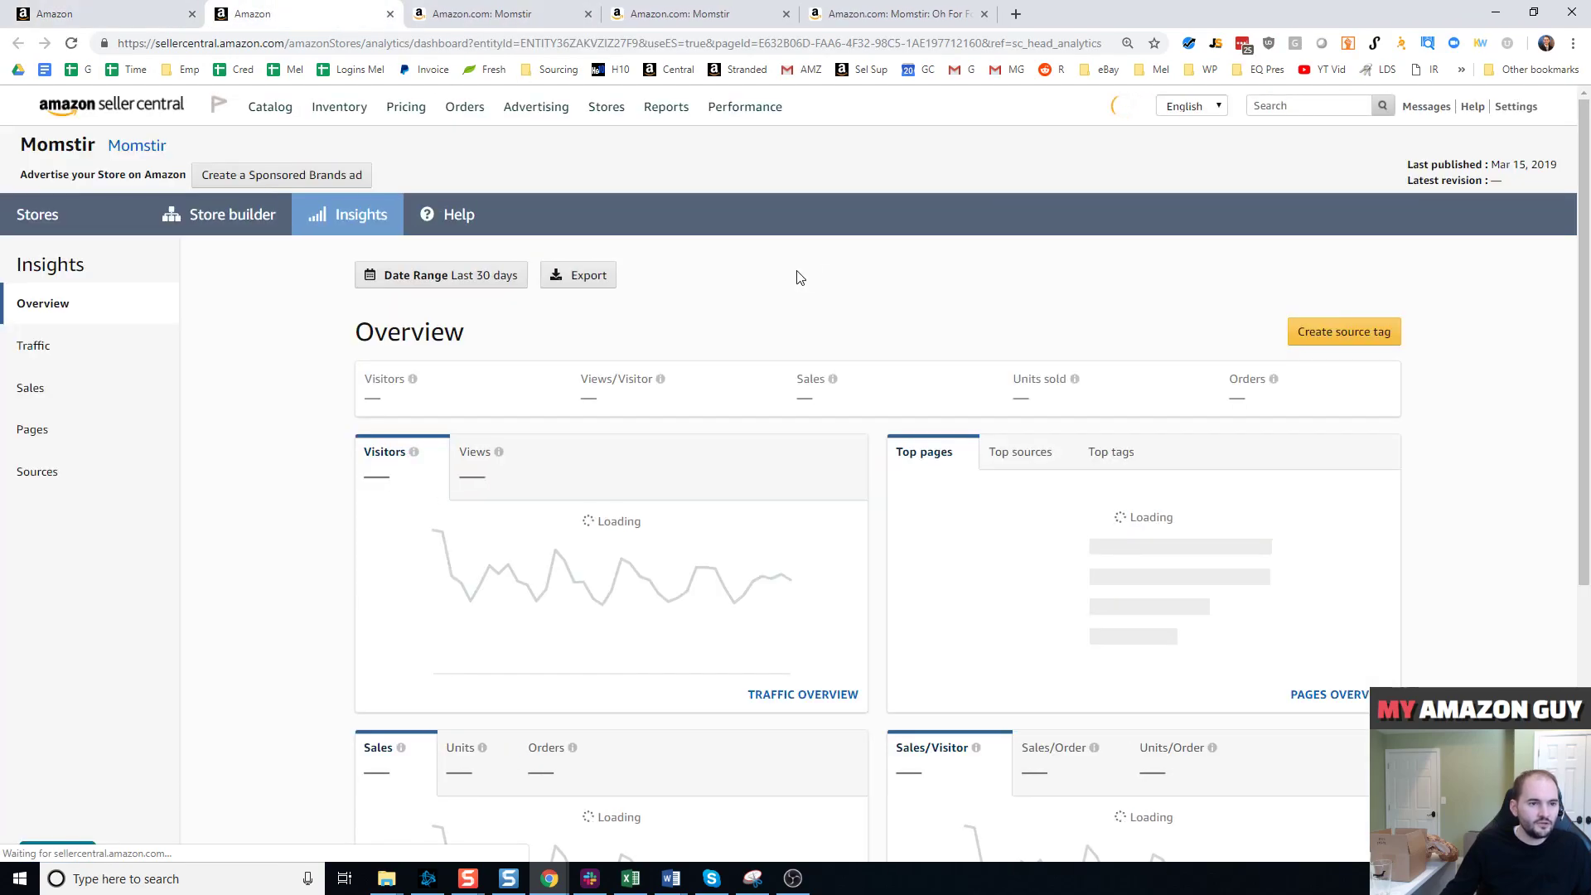
click(1337, 332)
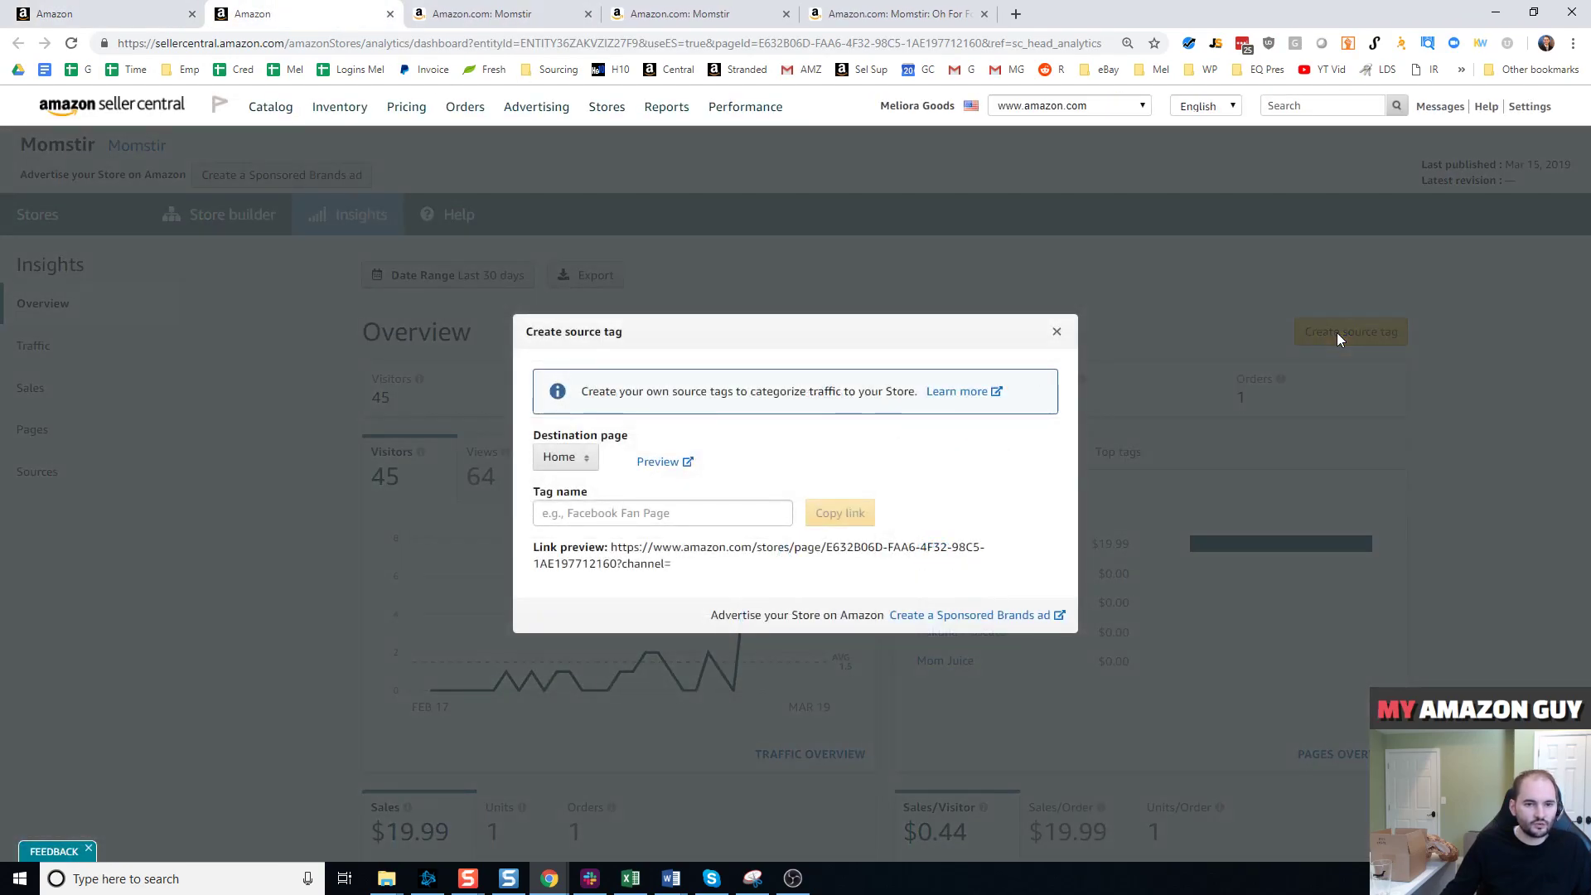
Step: Set destination page Oh For Fox Sake with tag name Facebook-March and copy the link
click(566, 460)
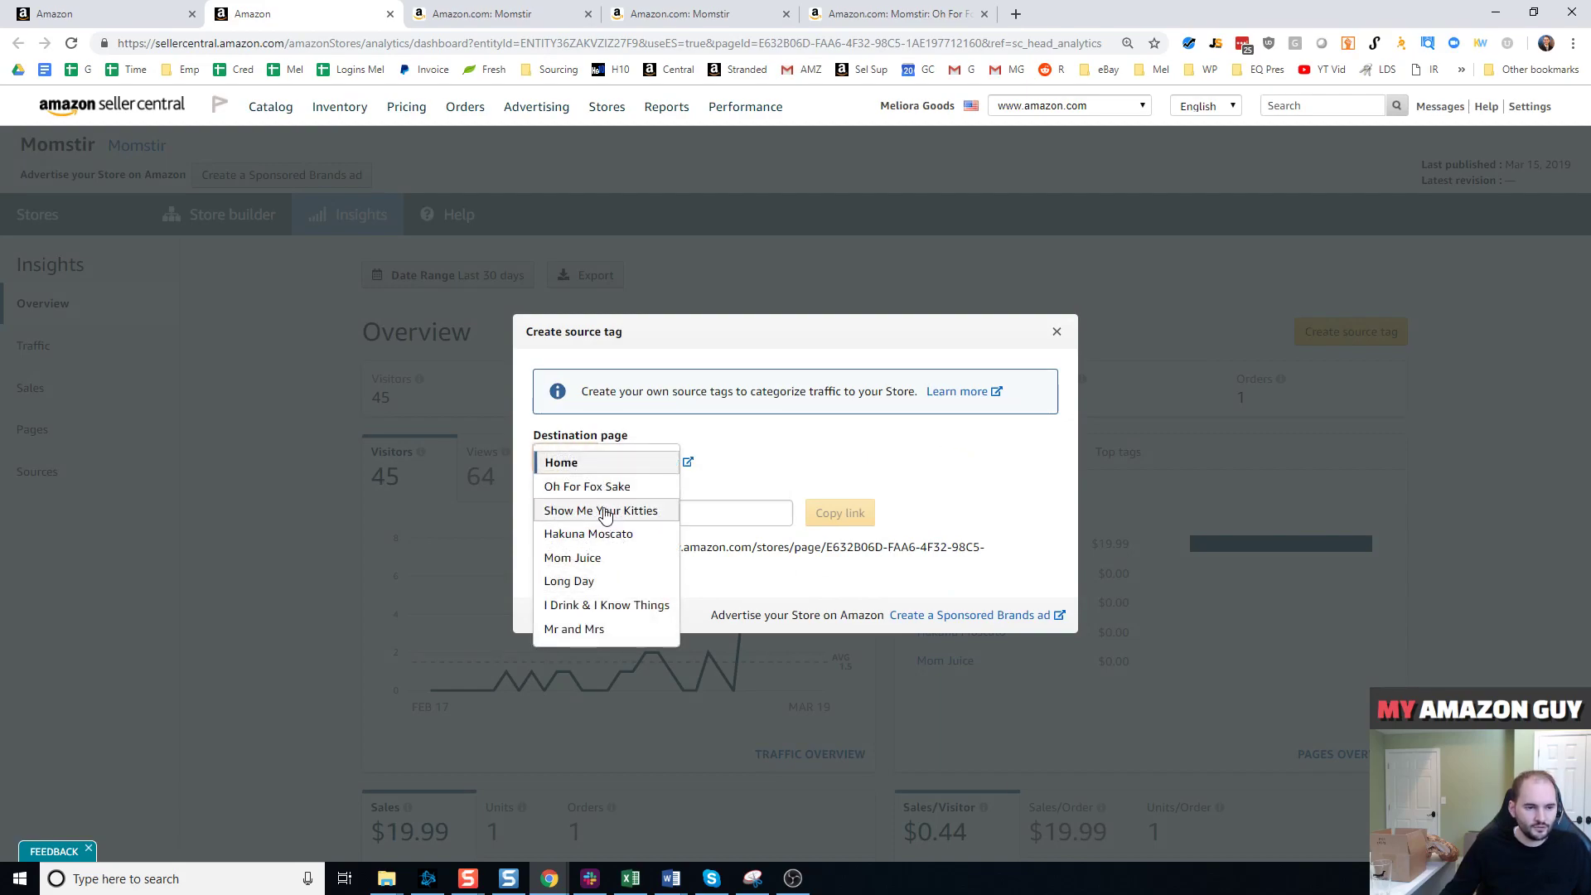
click(591, 488)
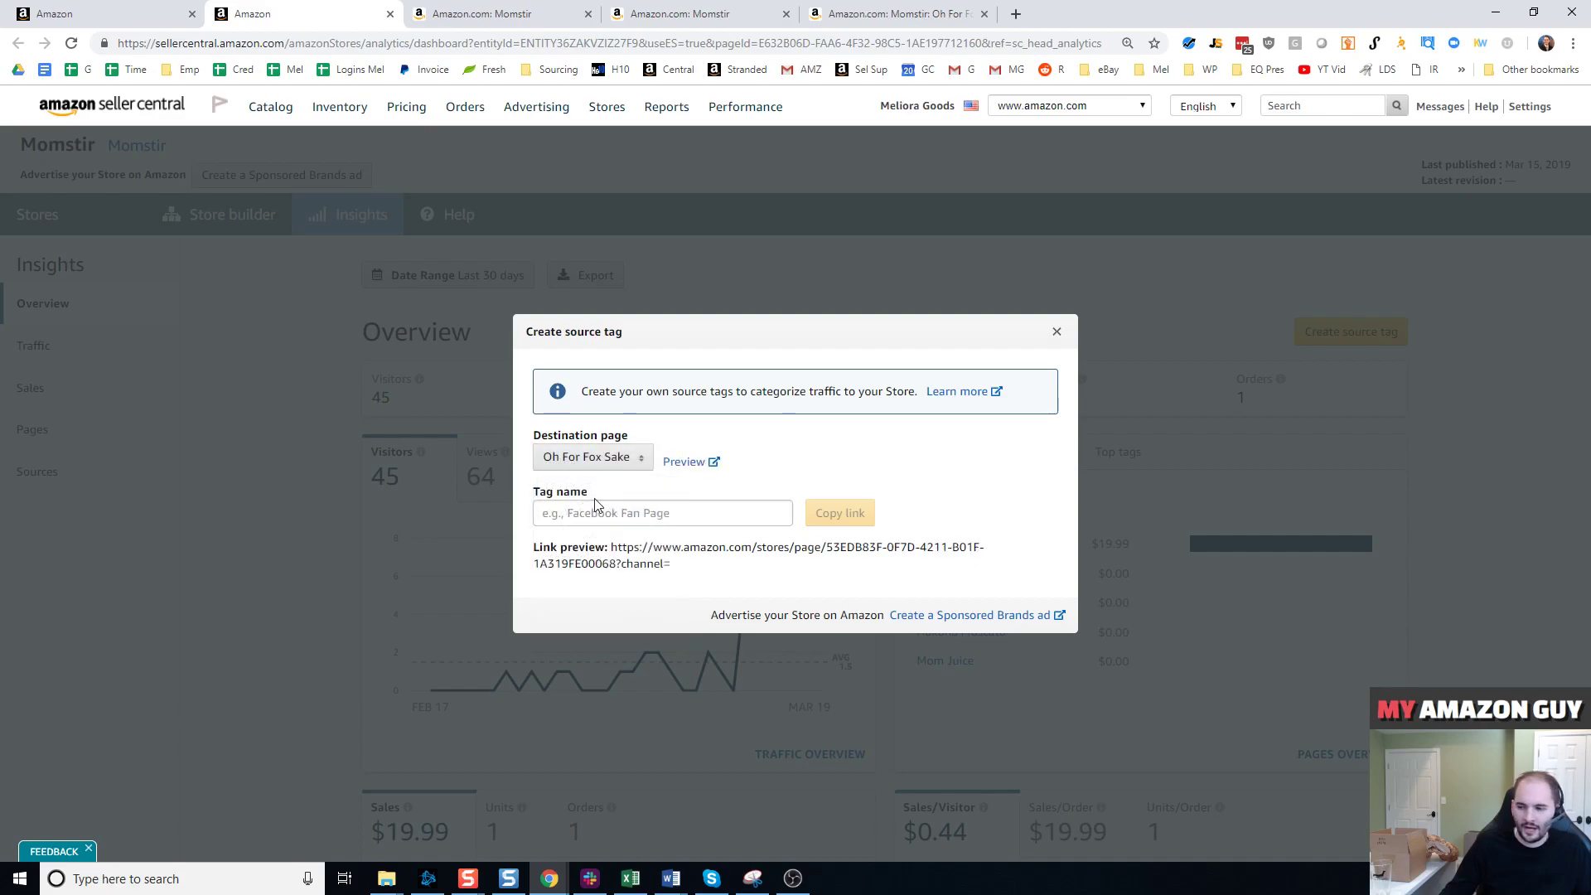
click(621, 517)
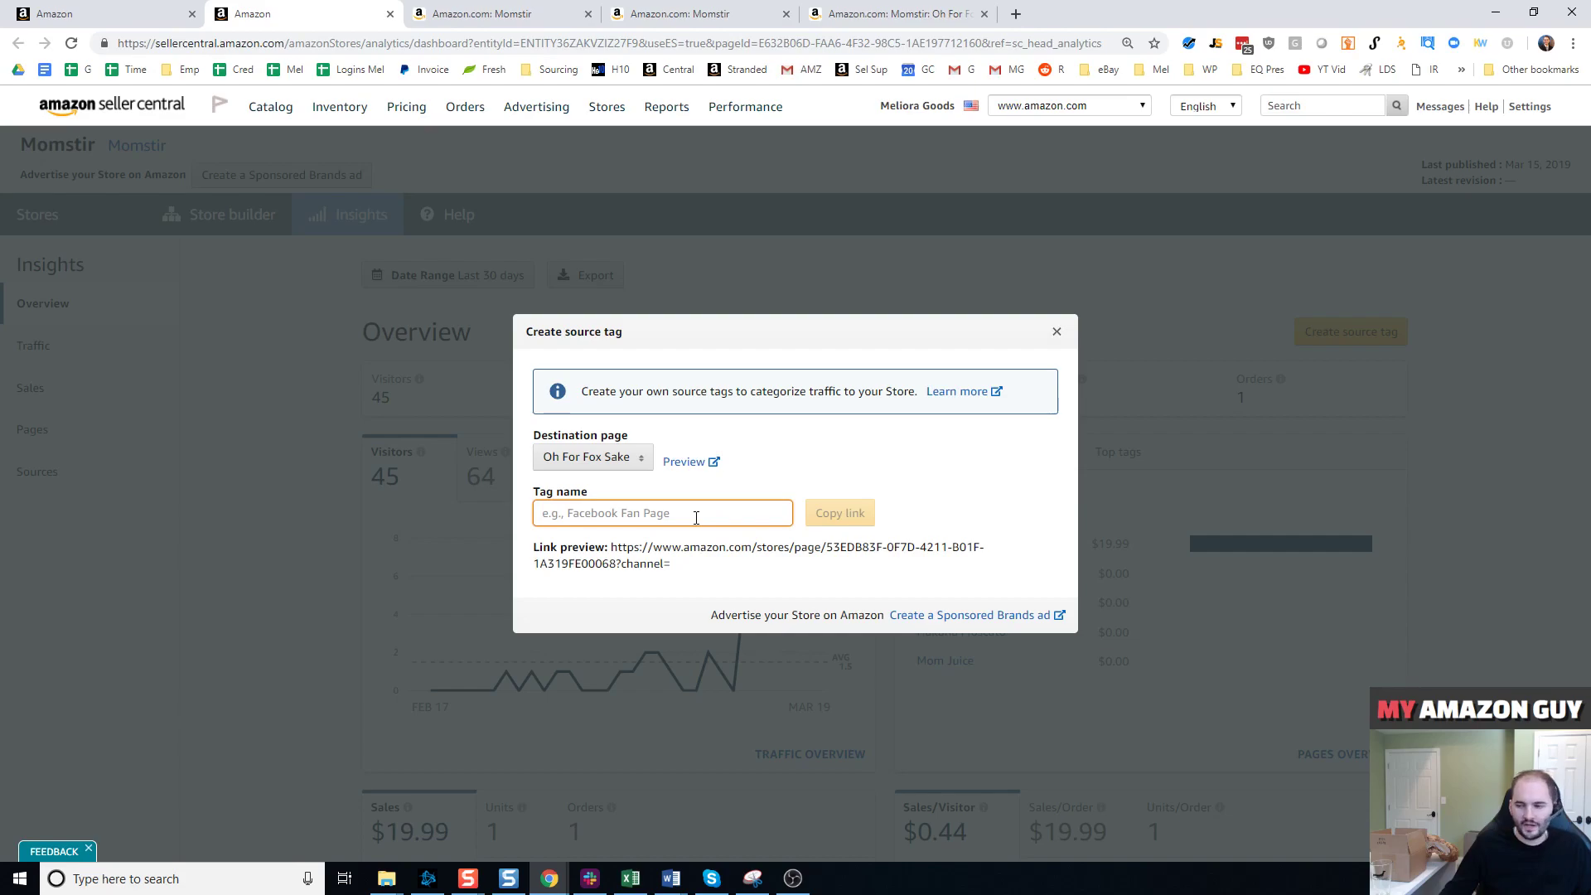
text(Facebook)
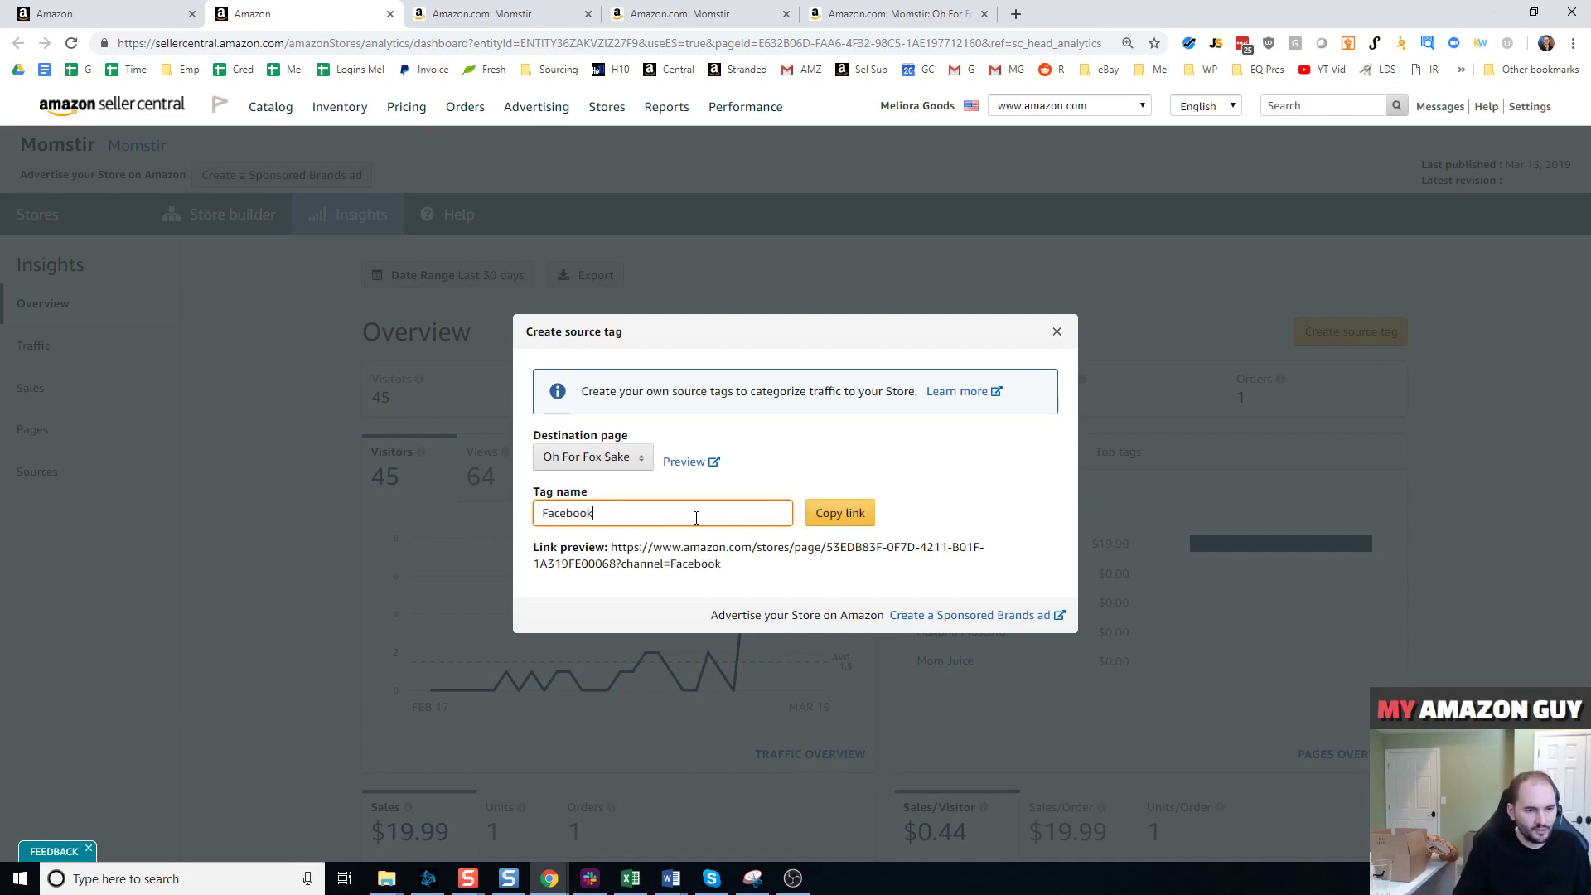
text(-March)
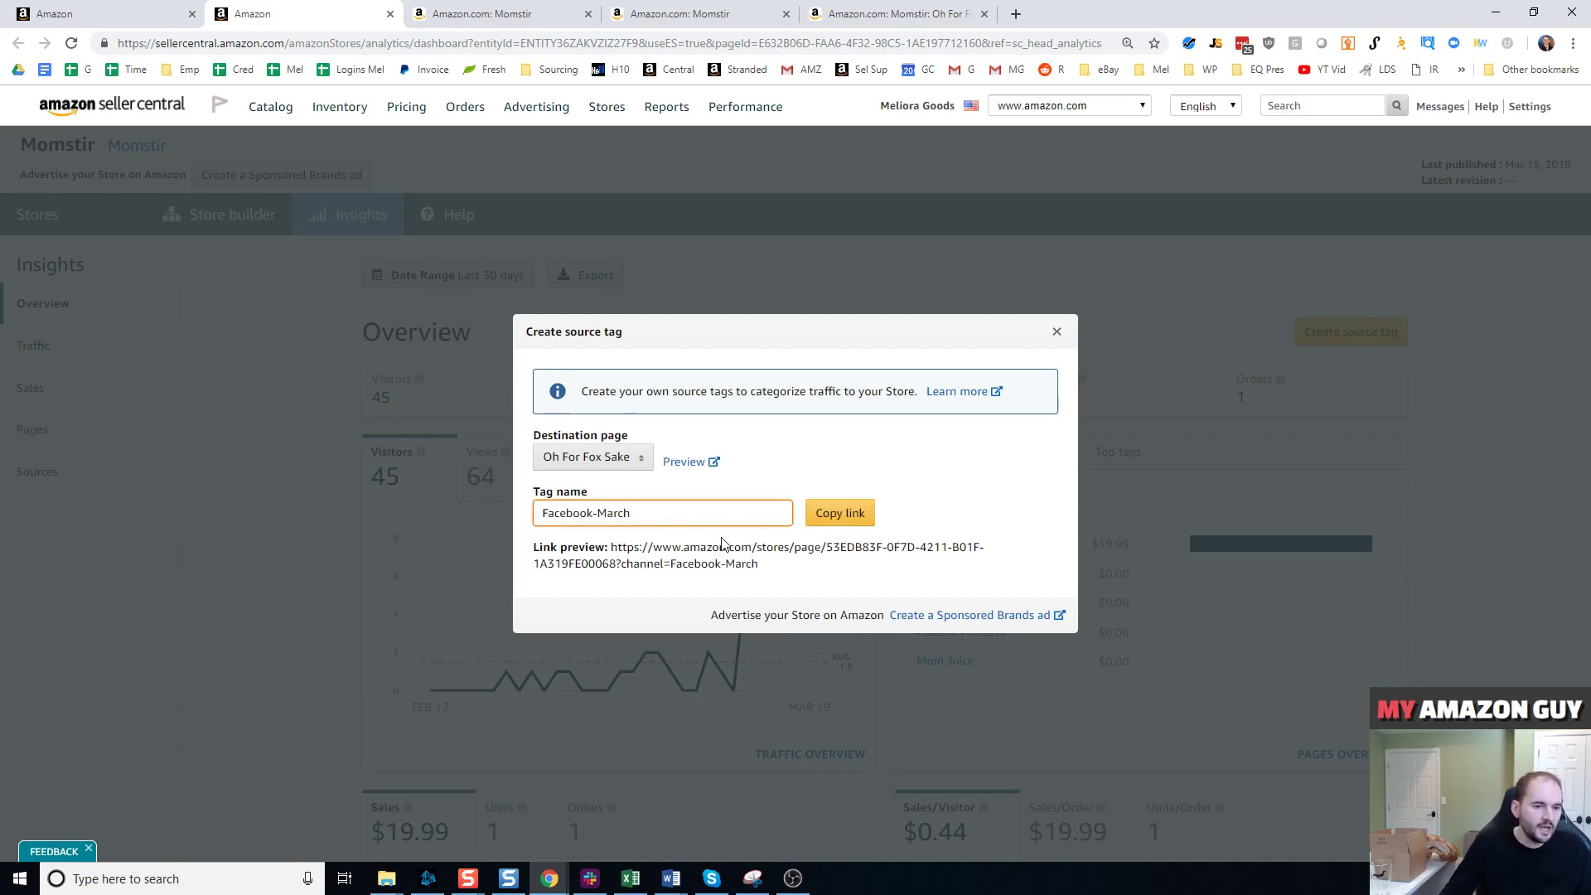
click(839, 513)
Step: Change the tag name to Facebook-campaign1 and select the full tagged link URL
drag(764, 568, 626, 570)
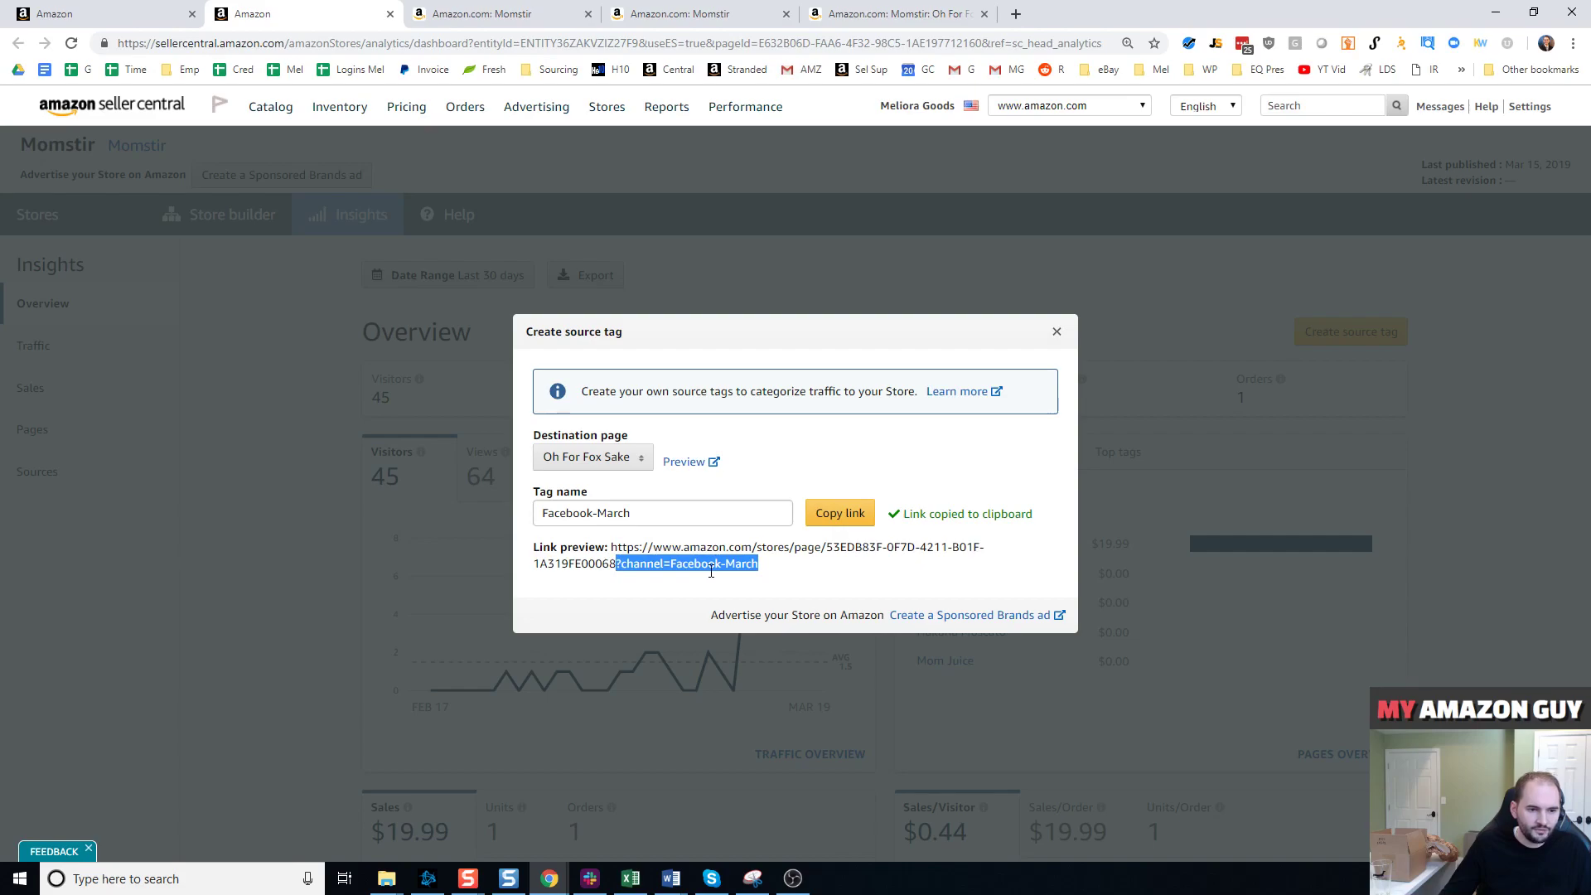
double_click(615, 515)
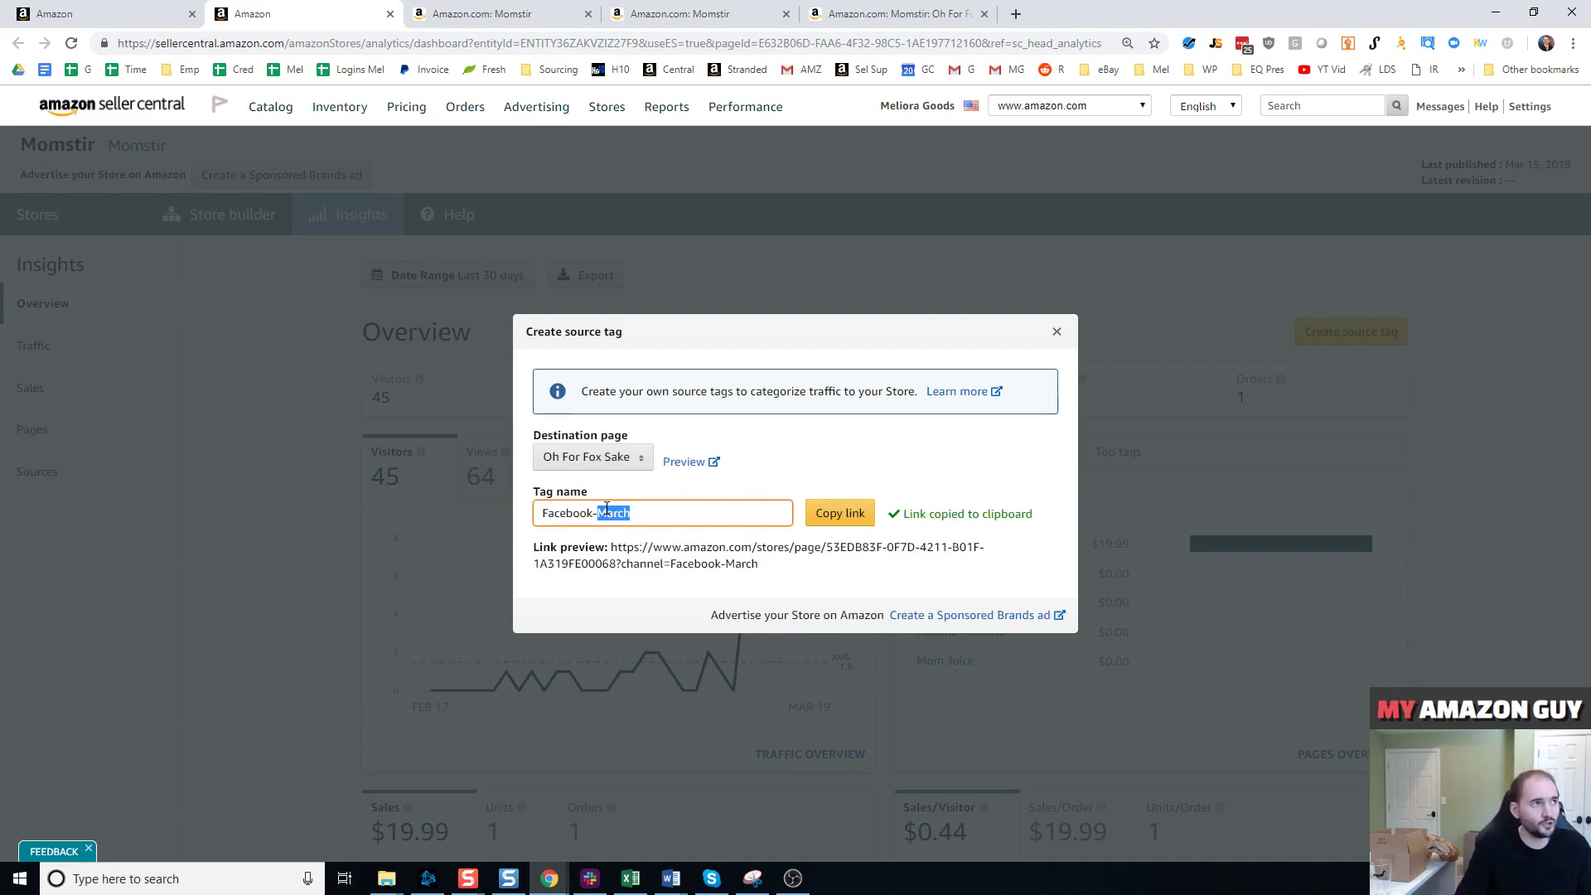
text(campaign1-3)
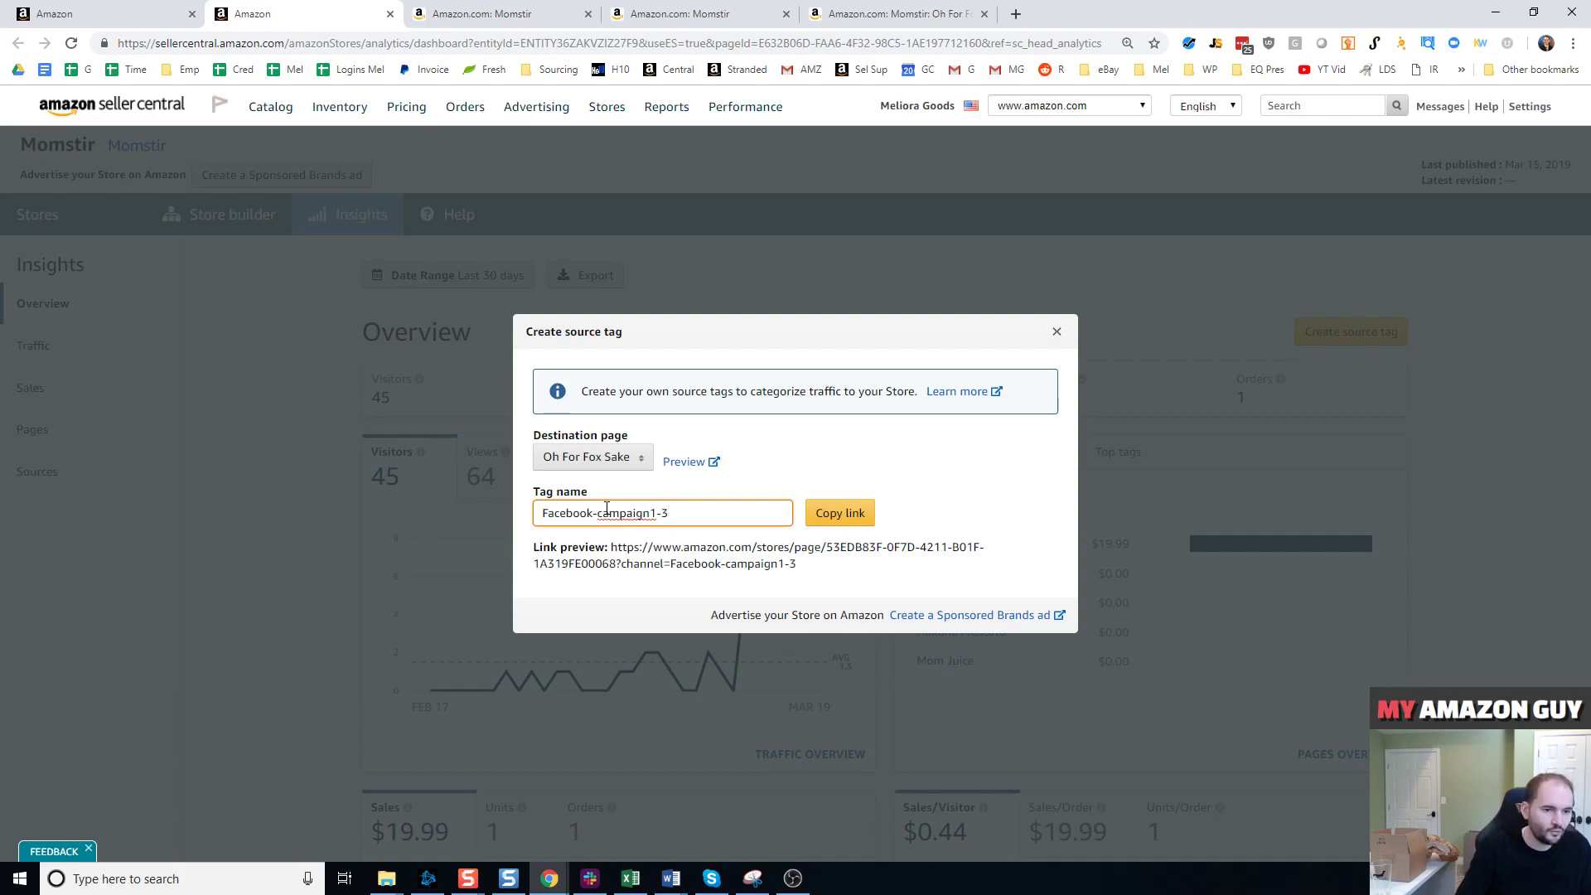
key(BackSpace)
key(BackSpace)
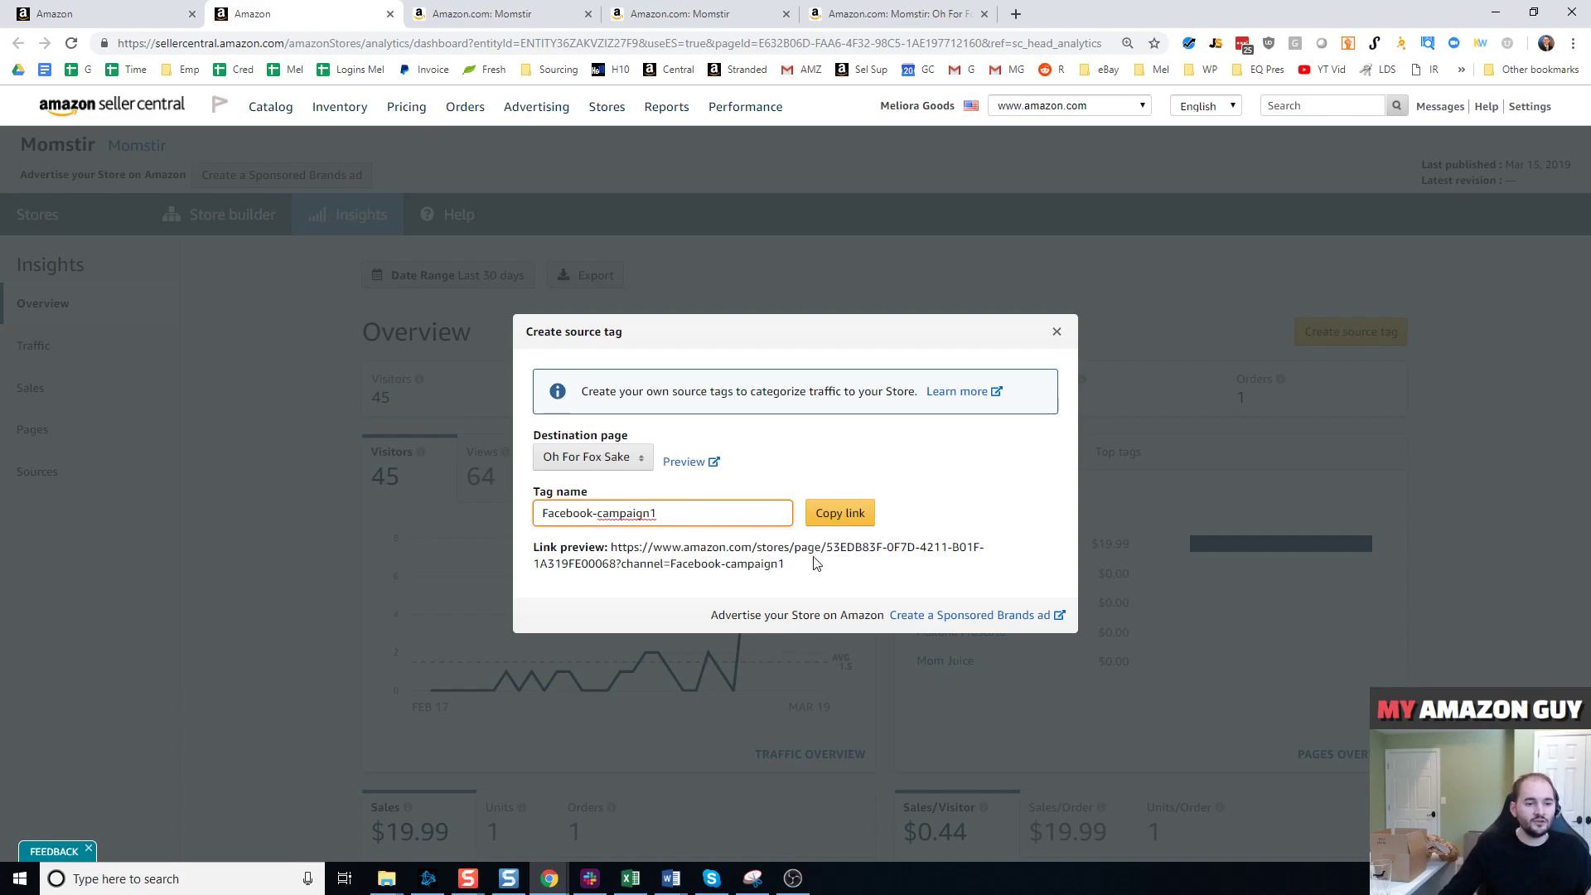
drag(817, 565, 630, 552)
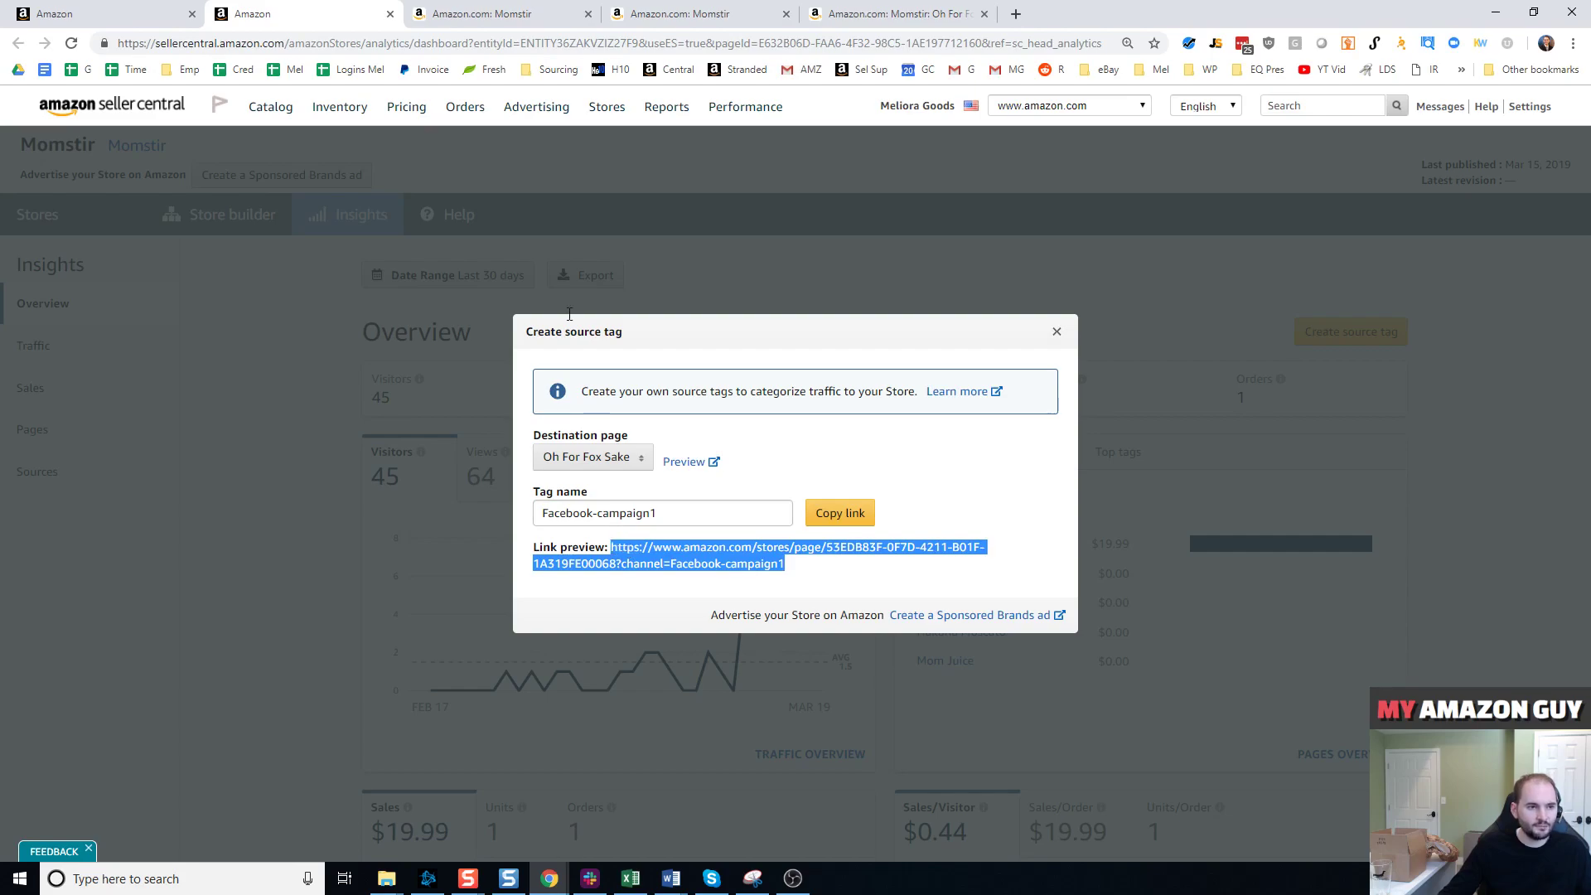
Step: Paste the tagged link into the Momstir store tab's address bar and load it
click(489, 14)
click(502, 43)
key(ctrl+v)
key(Return)
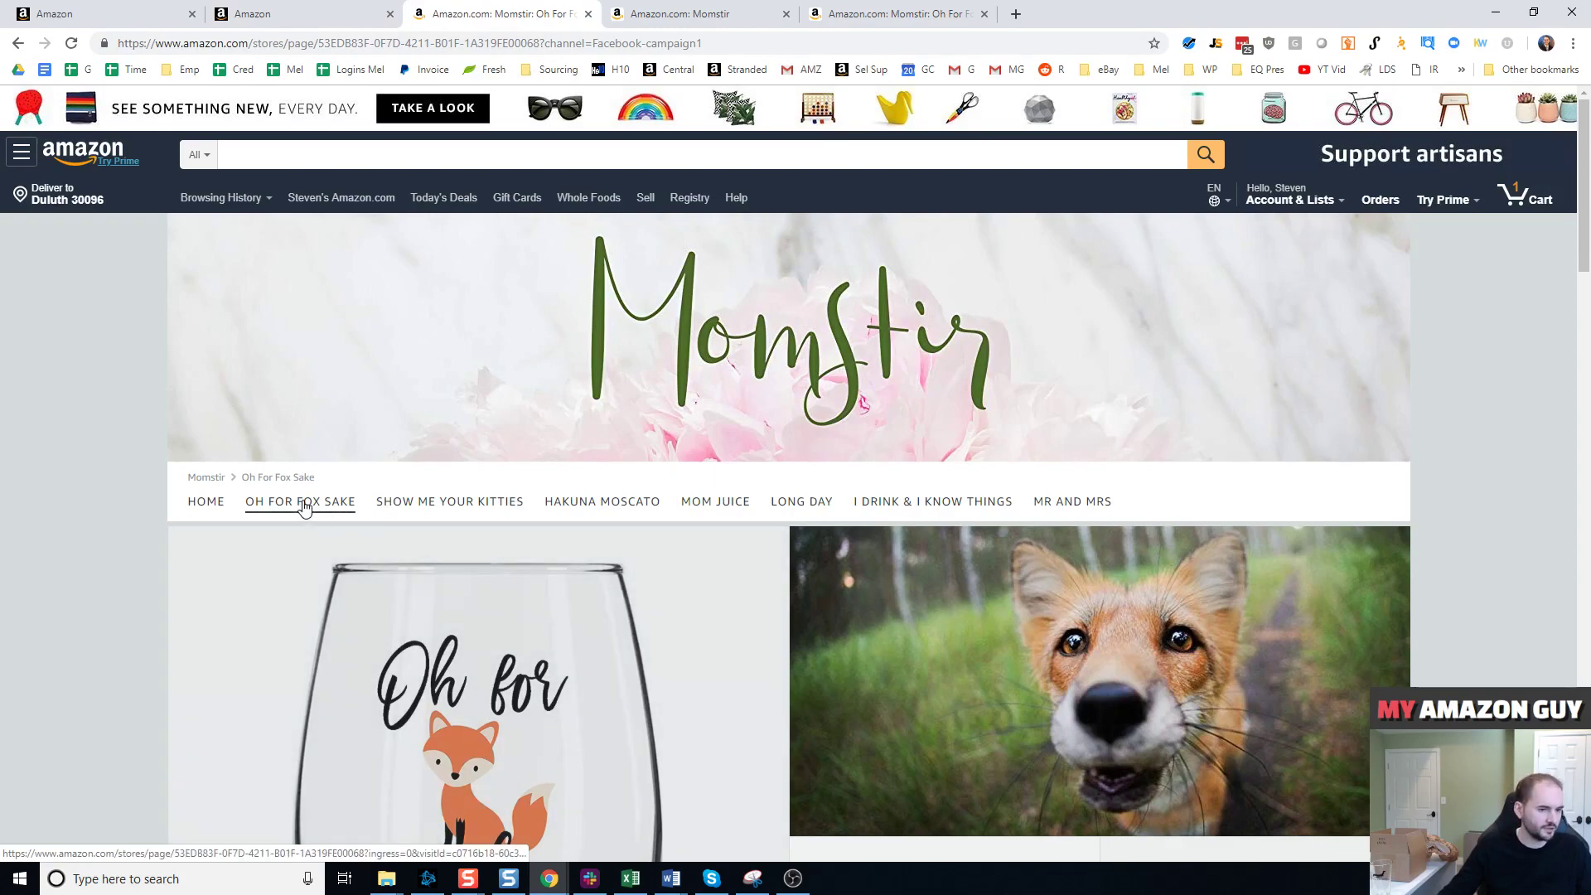
Step: Verify the channel=Facebook-campaign1 parameter in the loaded Oh For Fox Sake page's address
scroll(540, 596, down, 5)
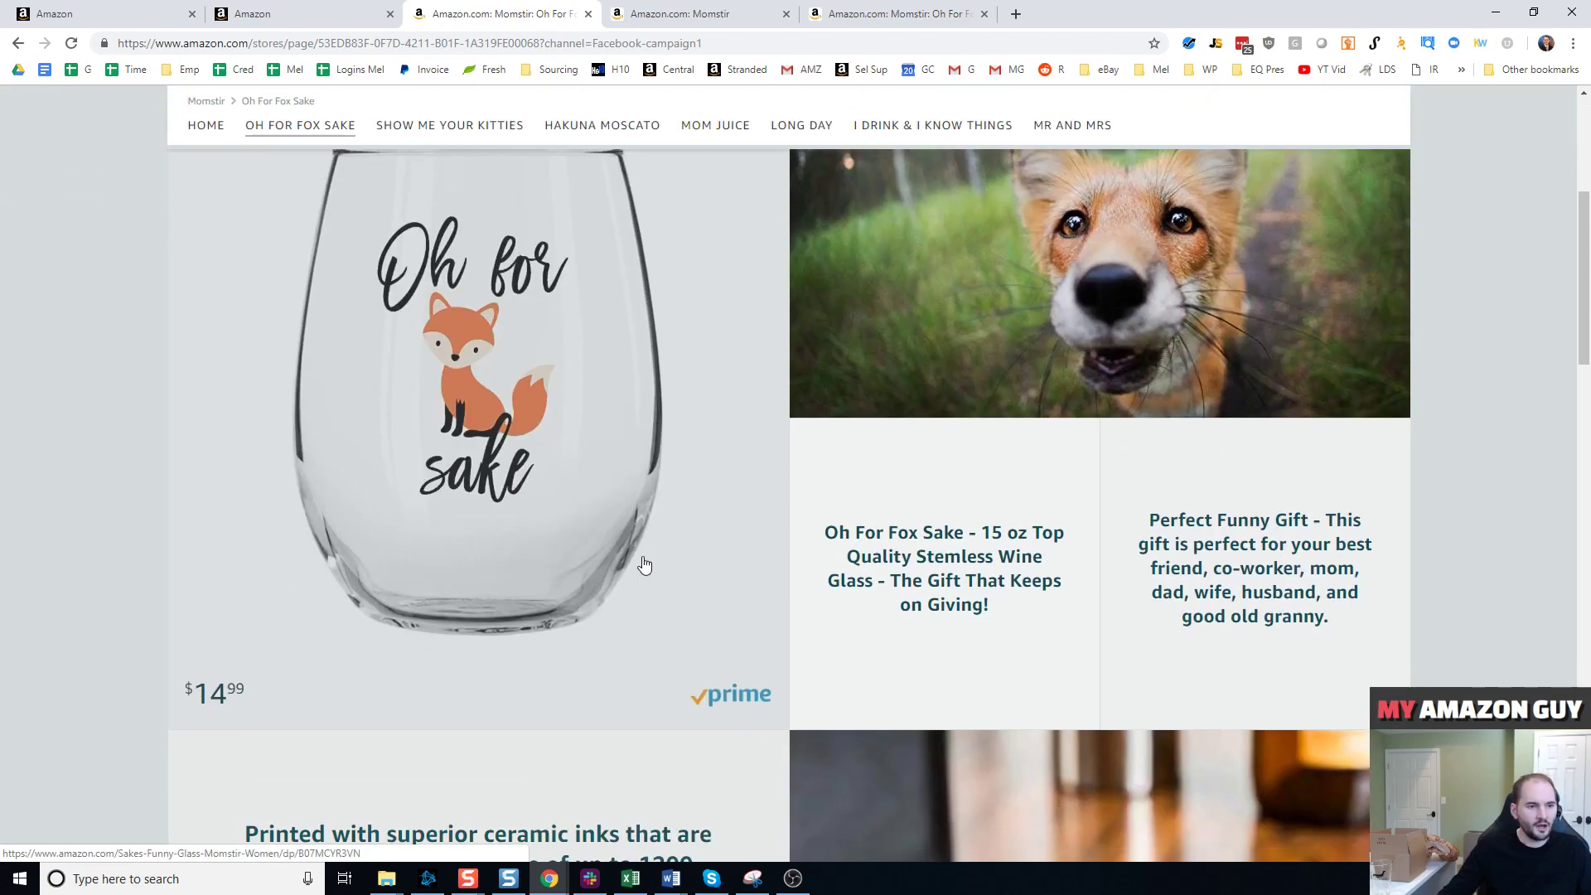
scroll(649, 558, up, 1)
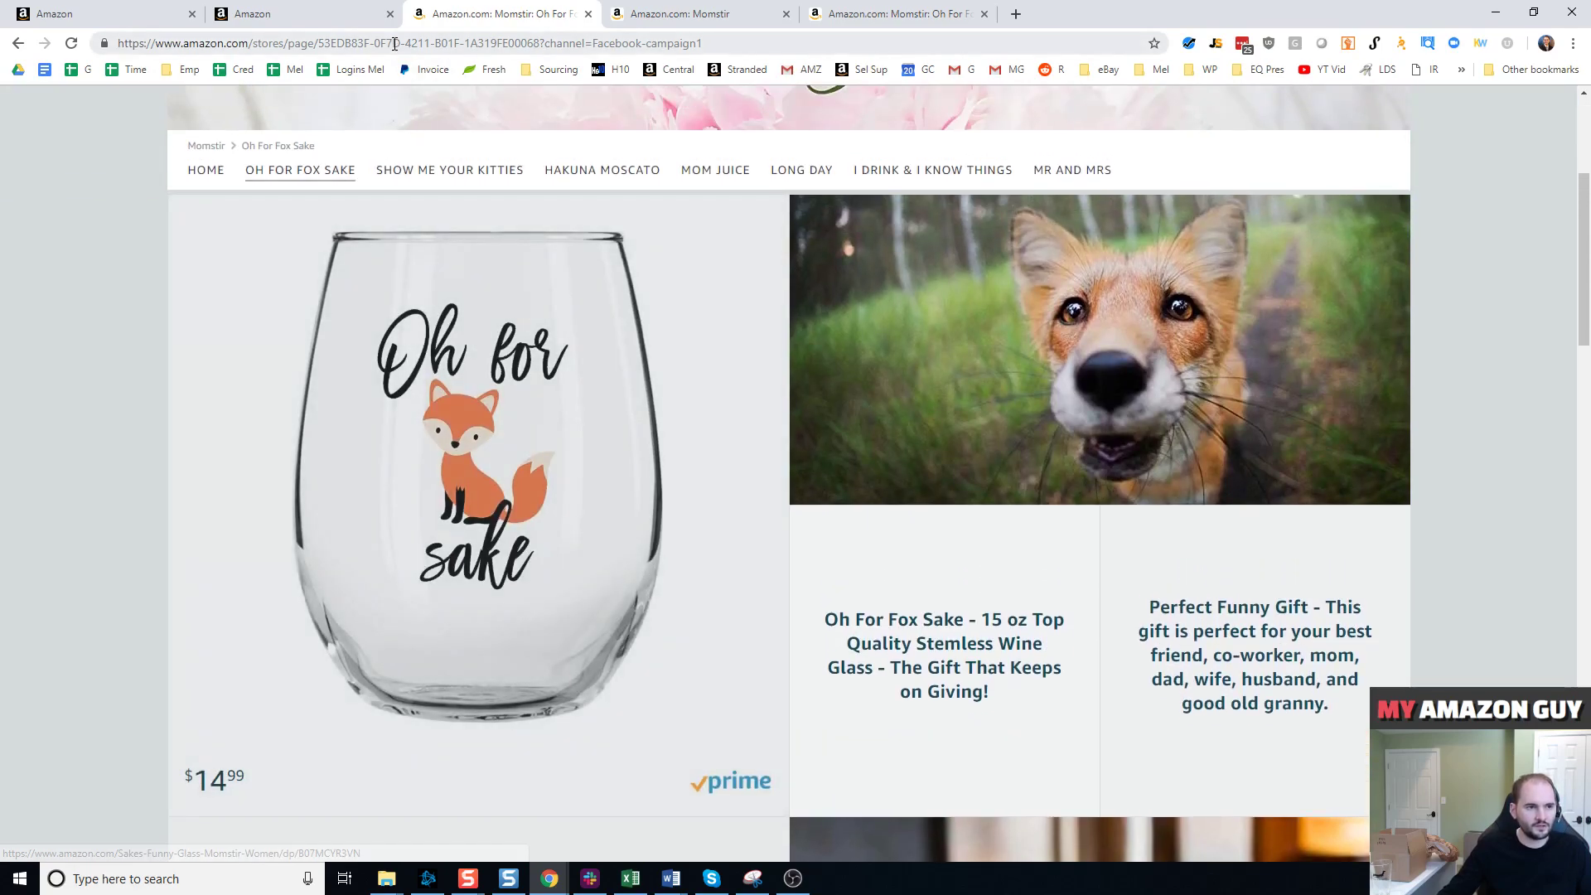
click(729, 43)
click(729, 43)
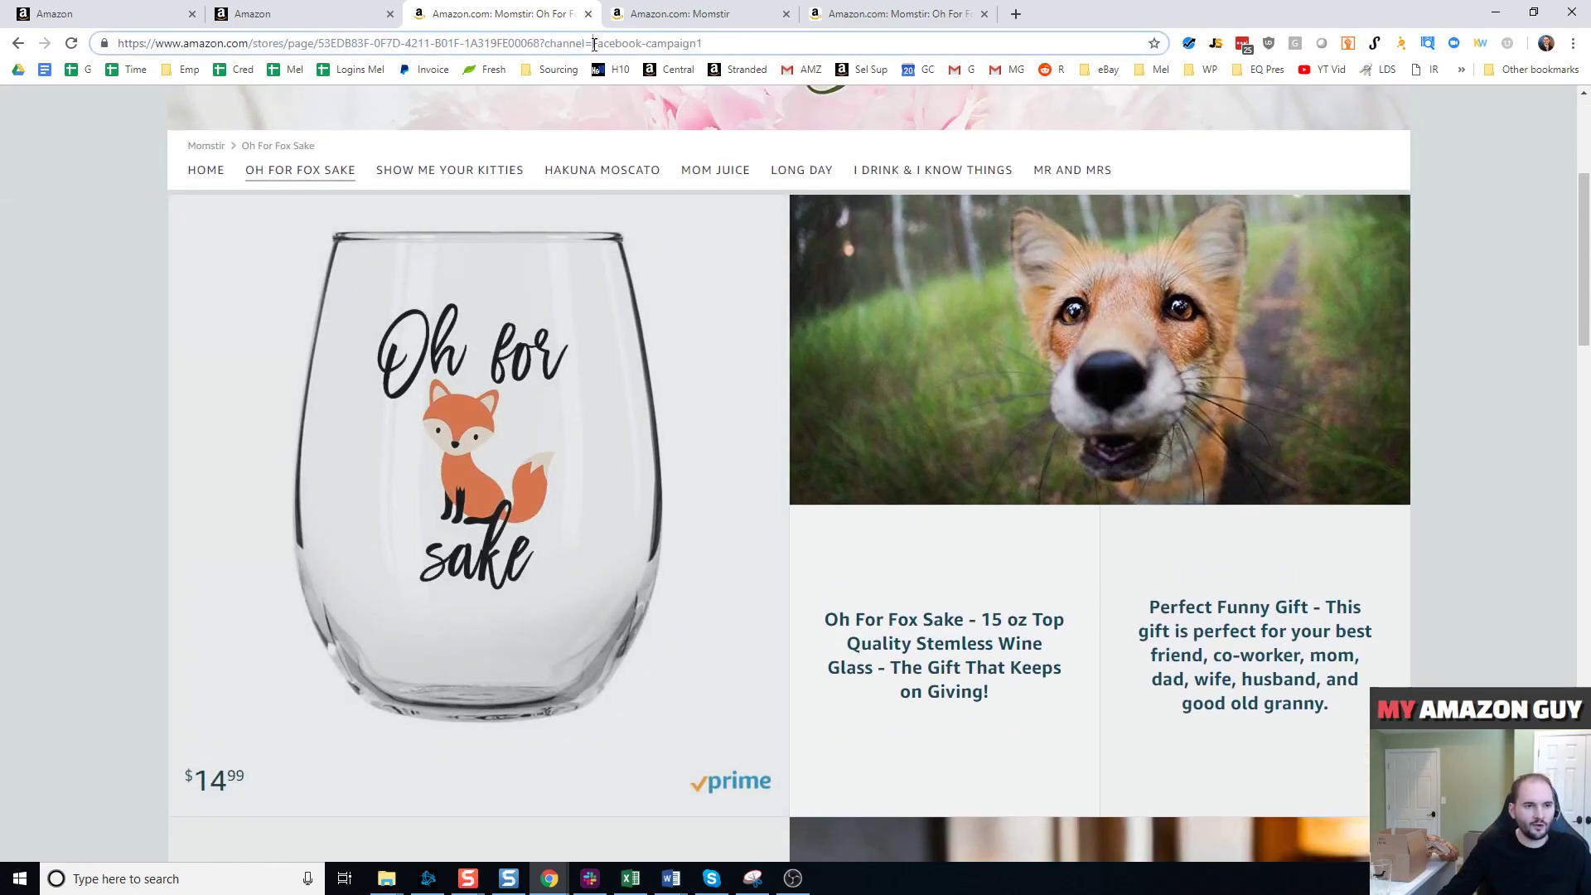
drag(593, 43, 742, 51)
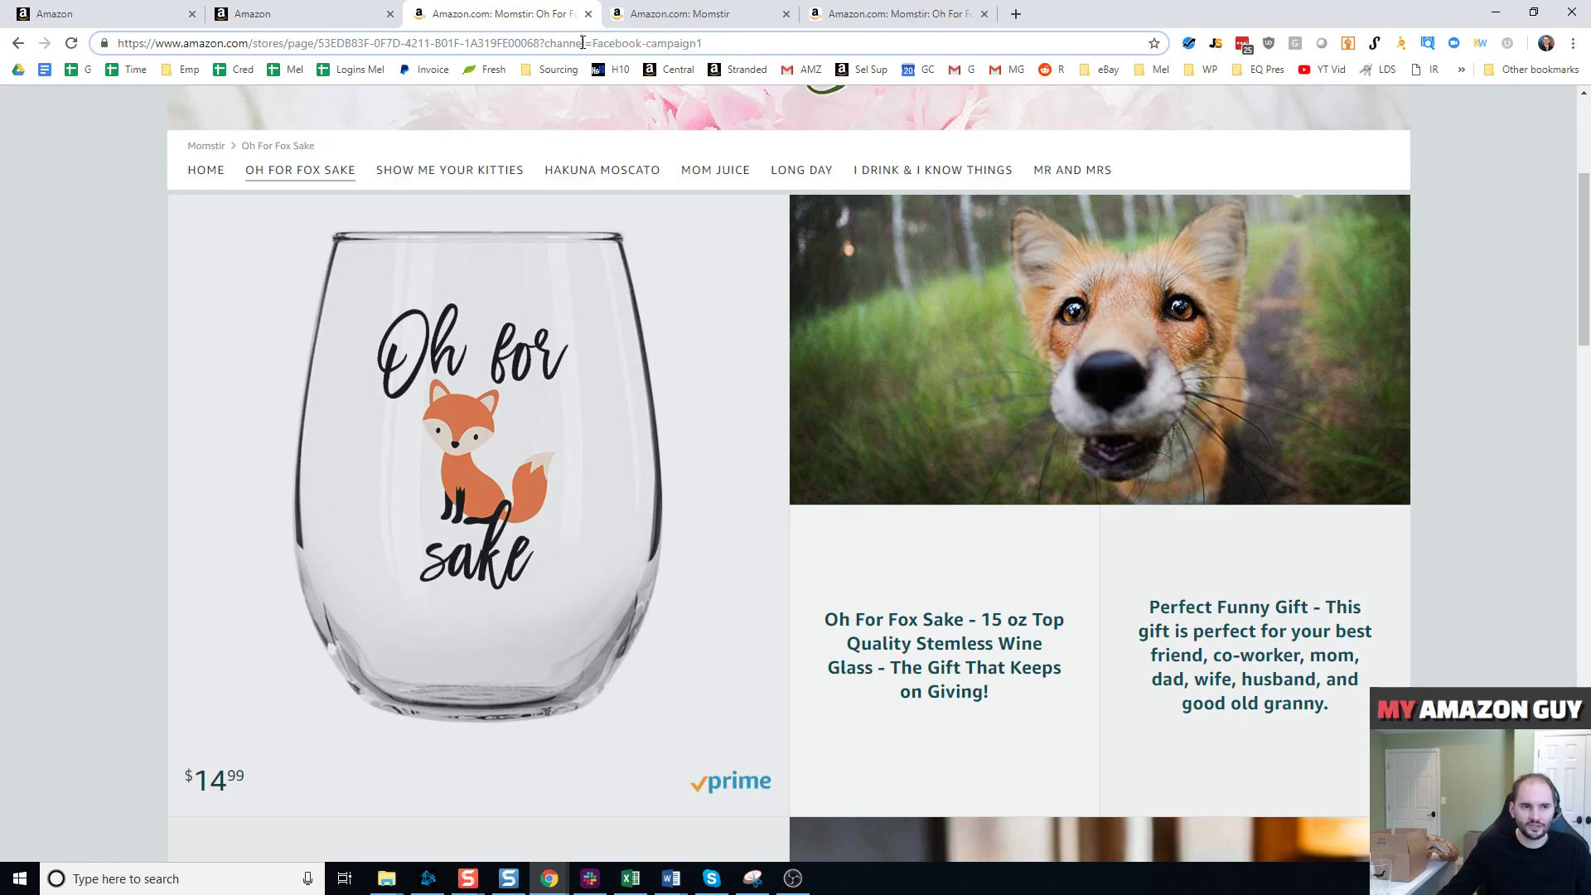
click(106, 284)
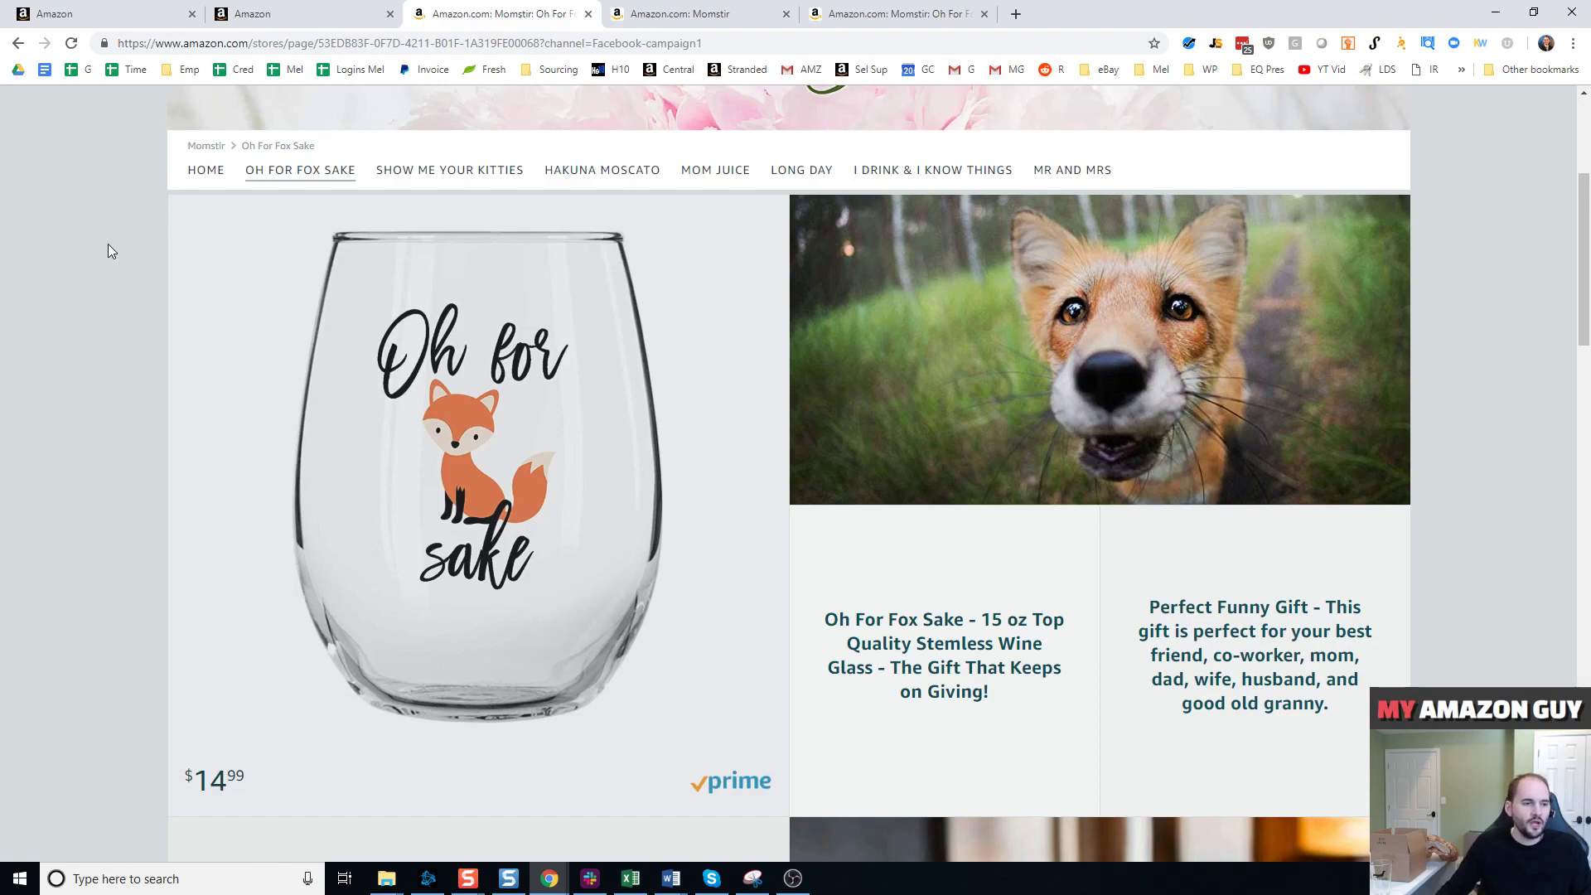
scroll(106, 247, up, 5)
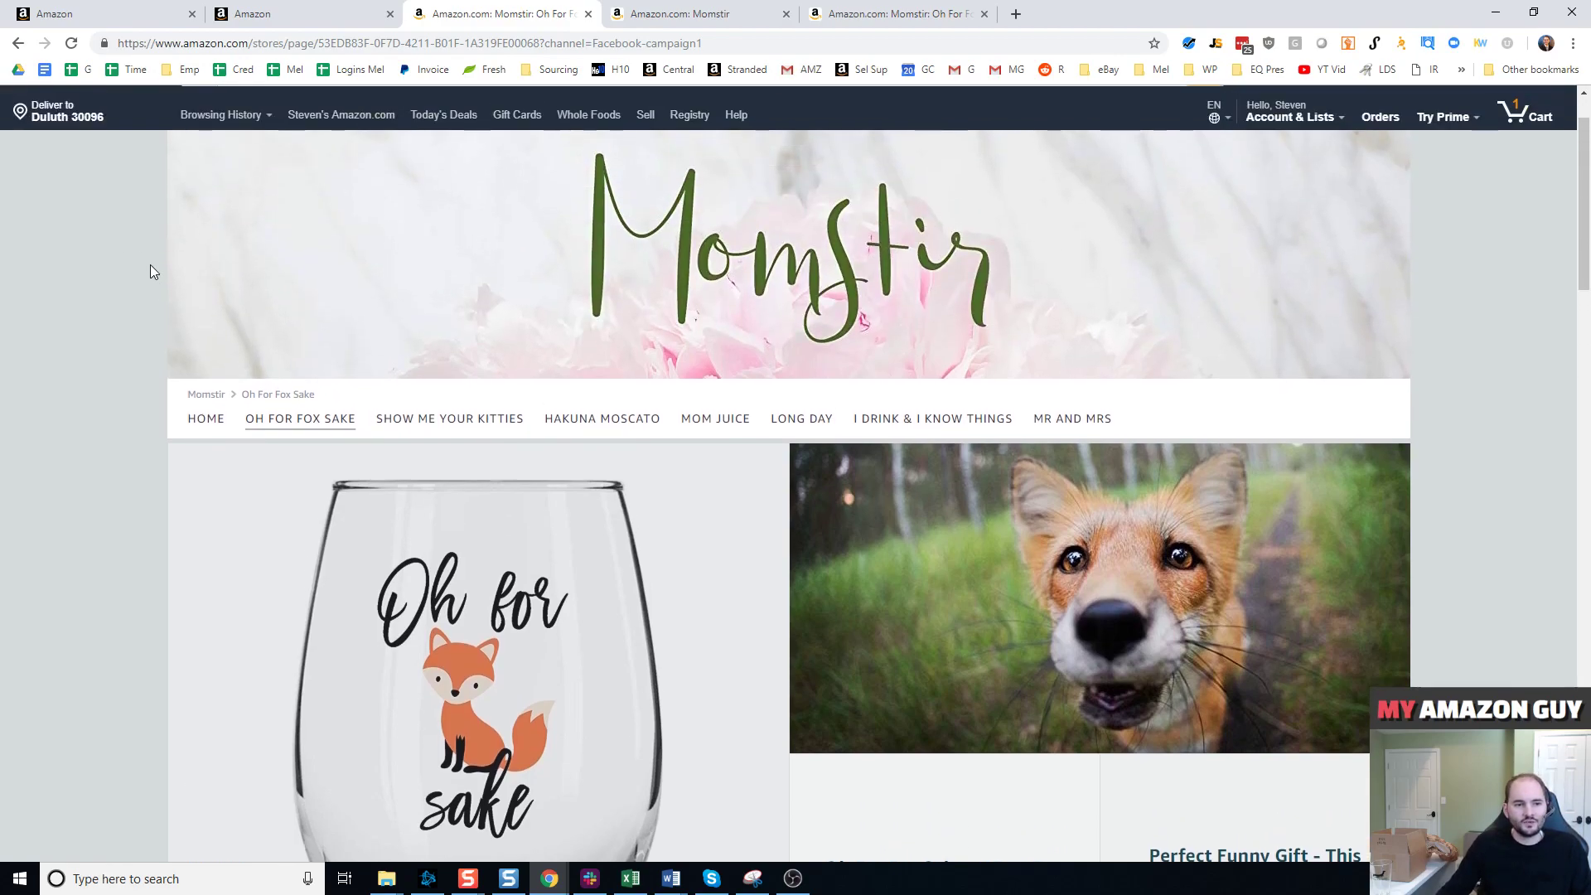
scroll(151, 266, down, 1)
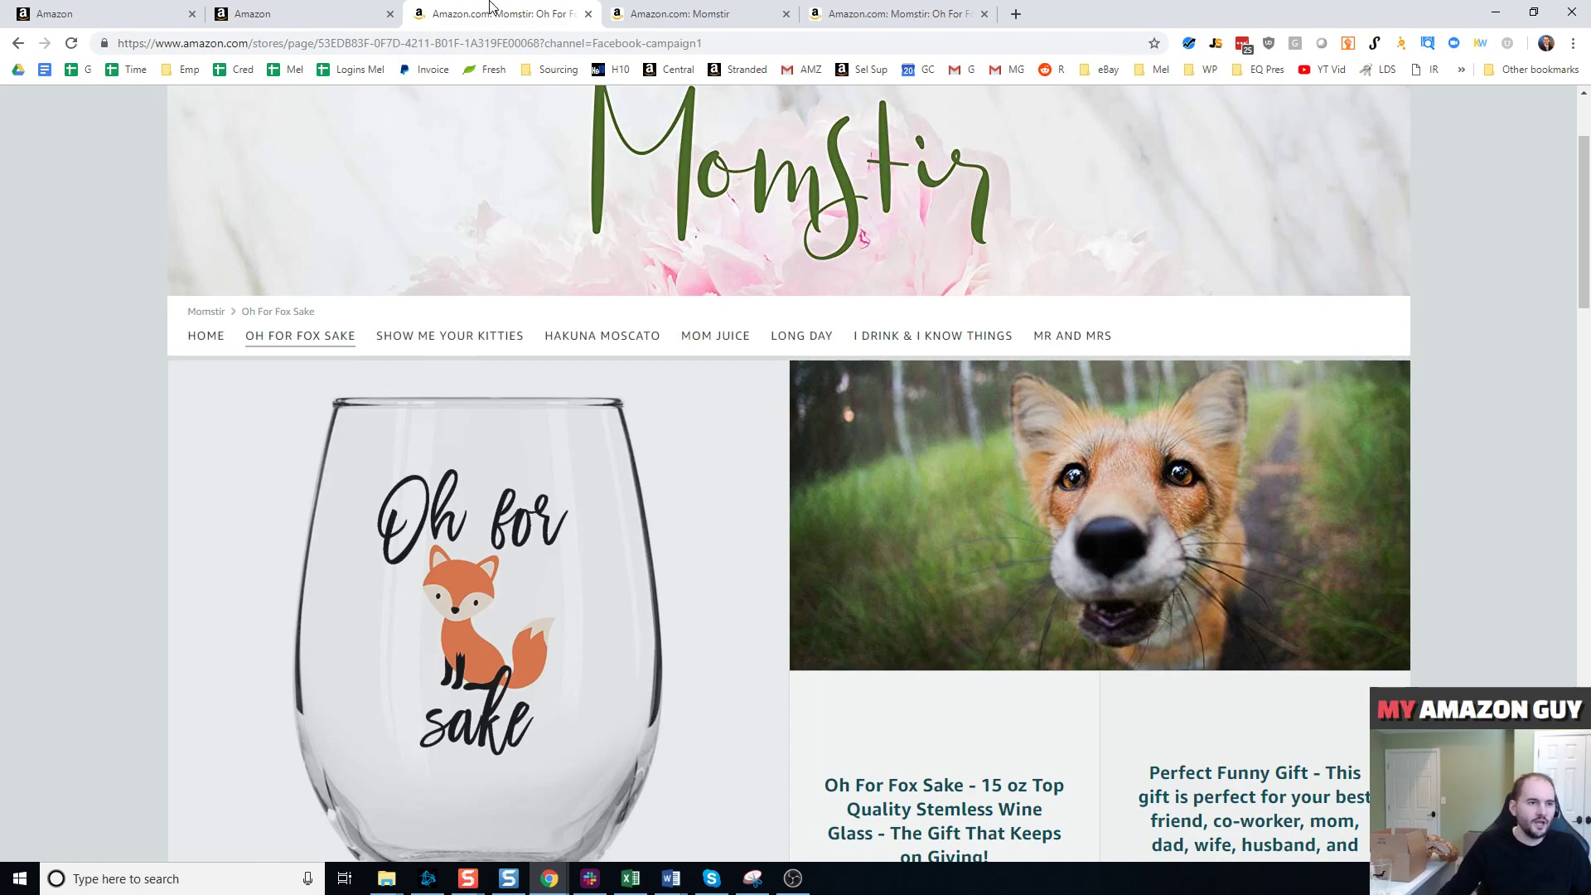
Step: Check the Stores welcome tab, then return to the Create source tag dialog with the Facebook-campaign1 link
click(334, 12)
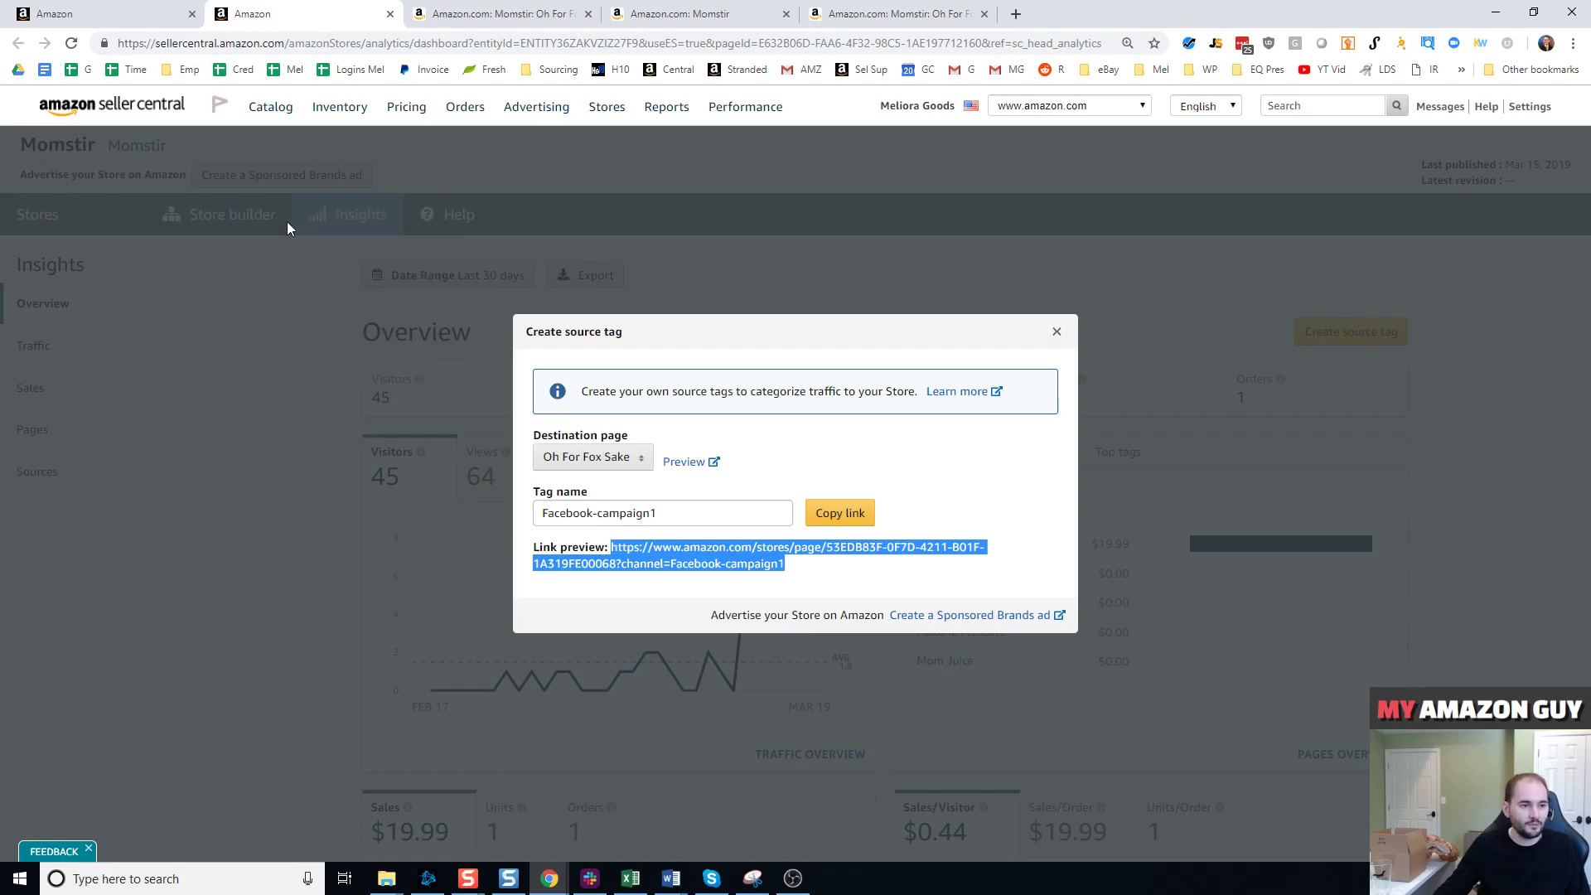
click(107, 13)
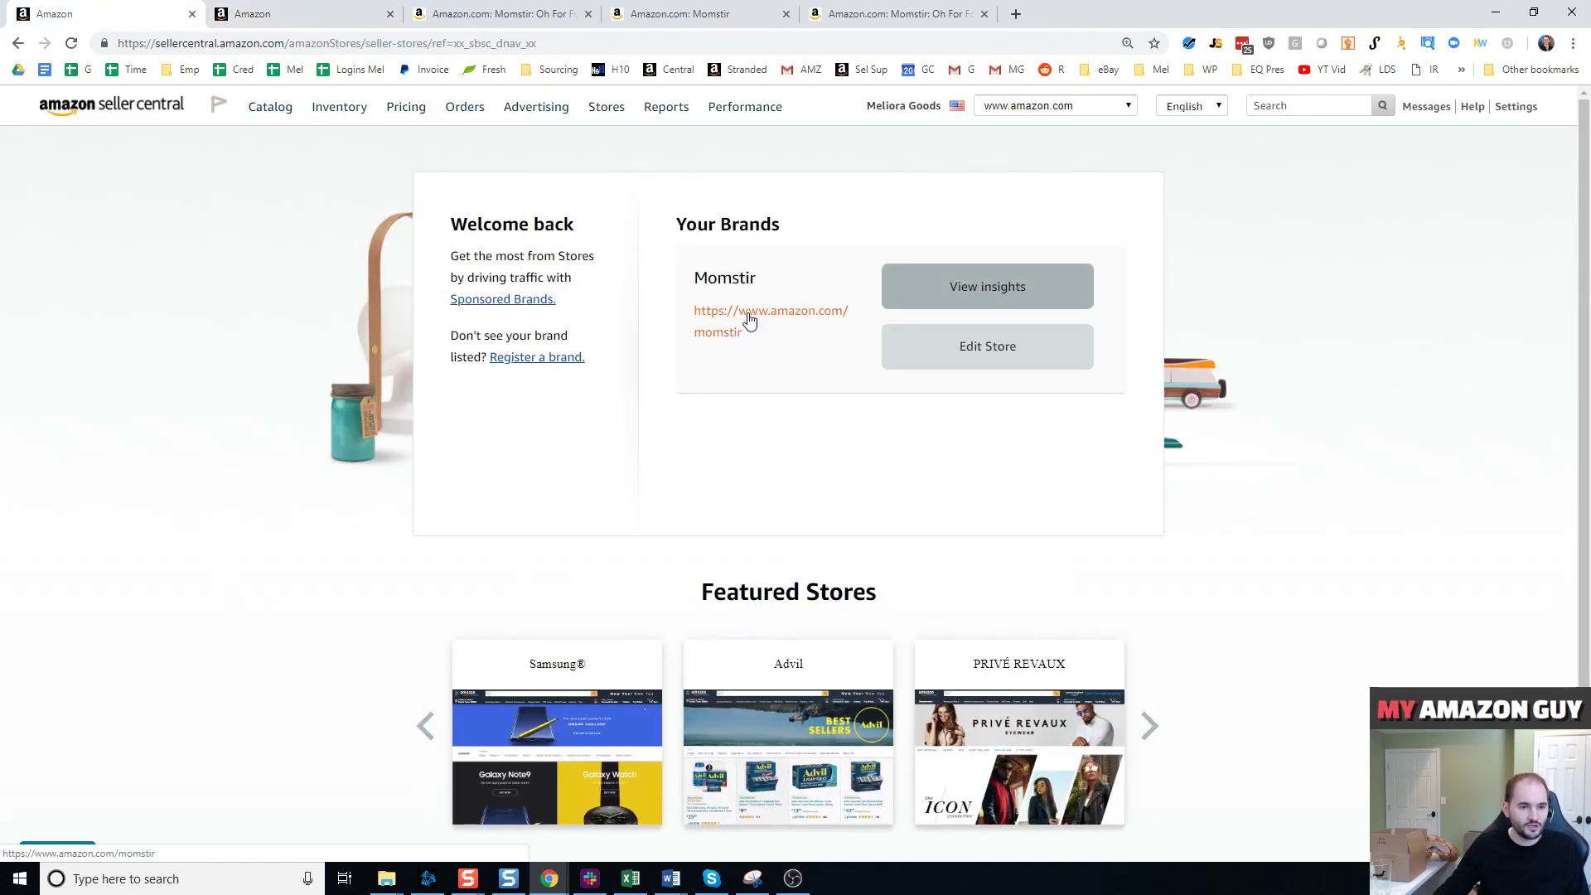
key(ctrl+Tab)
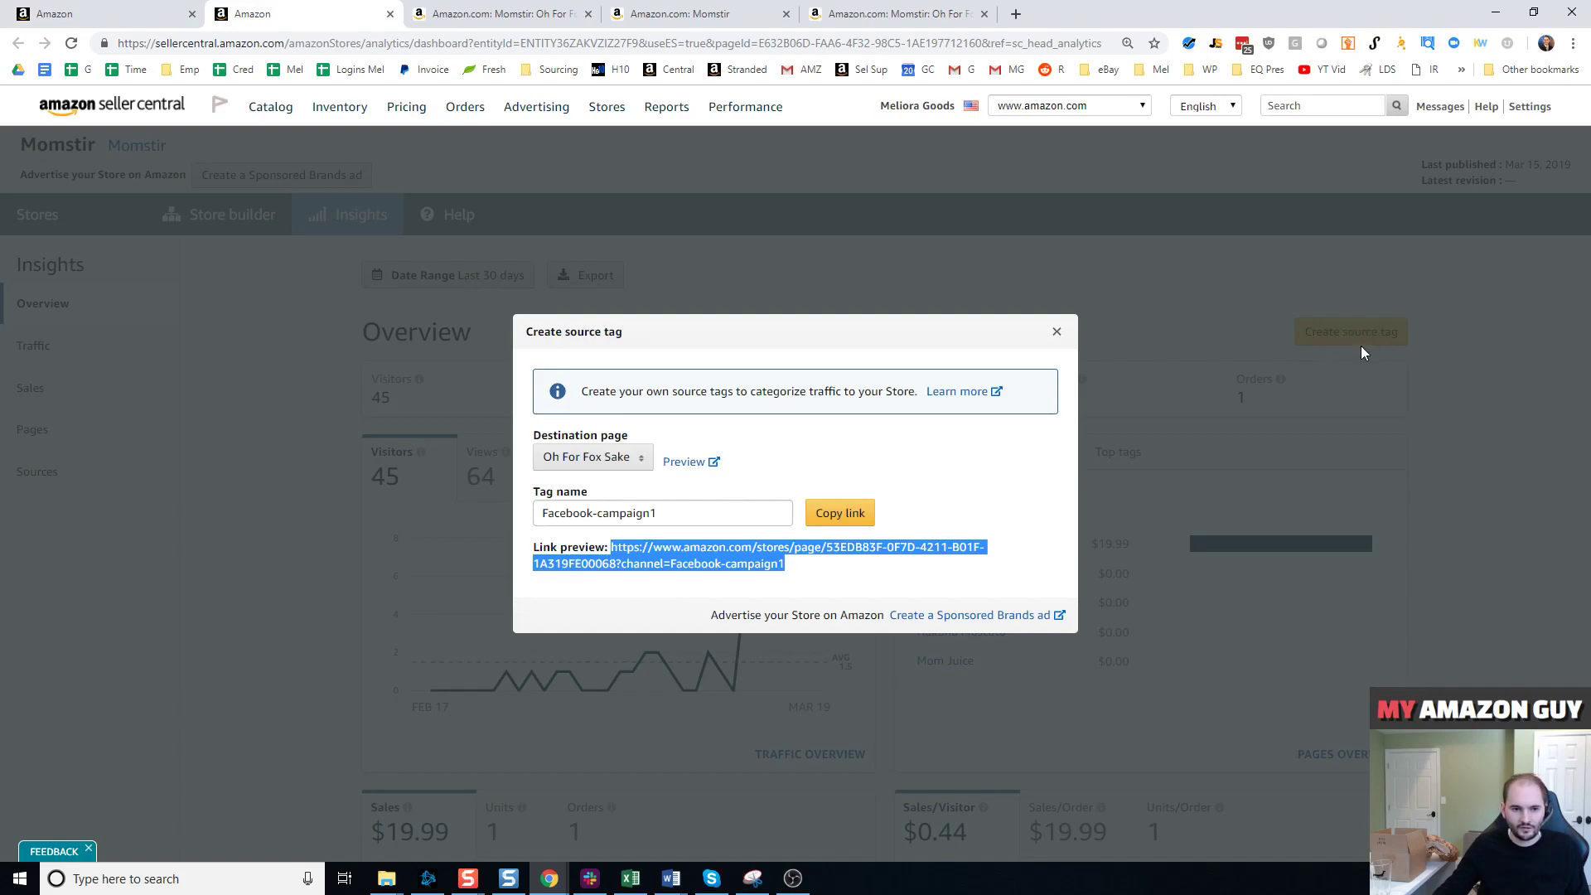
click(609, 457)
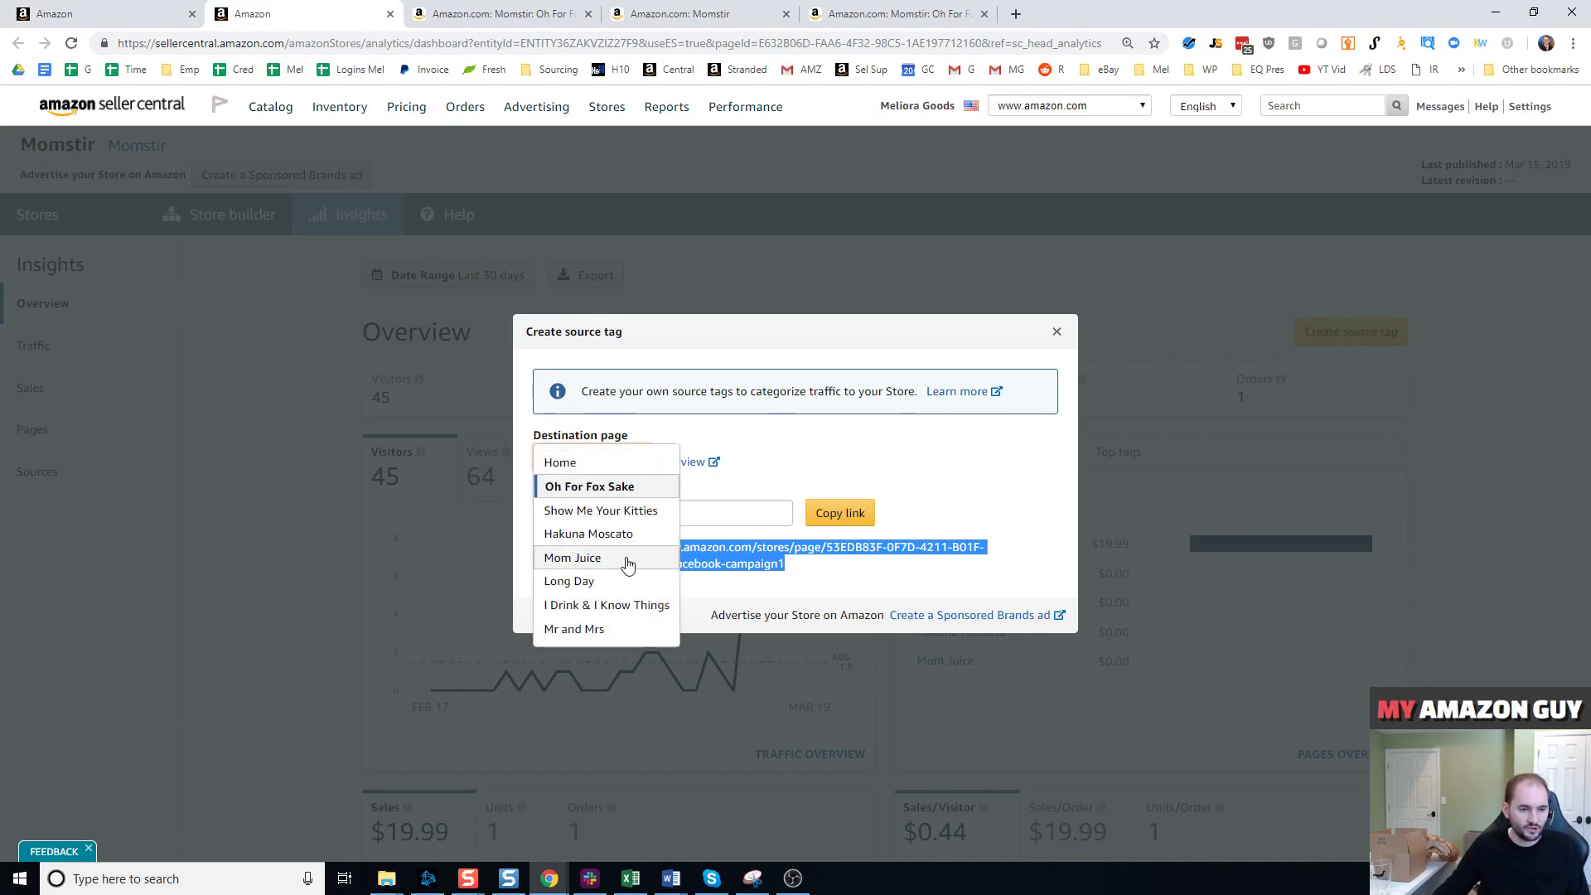
click(810, 483)
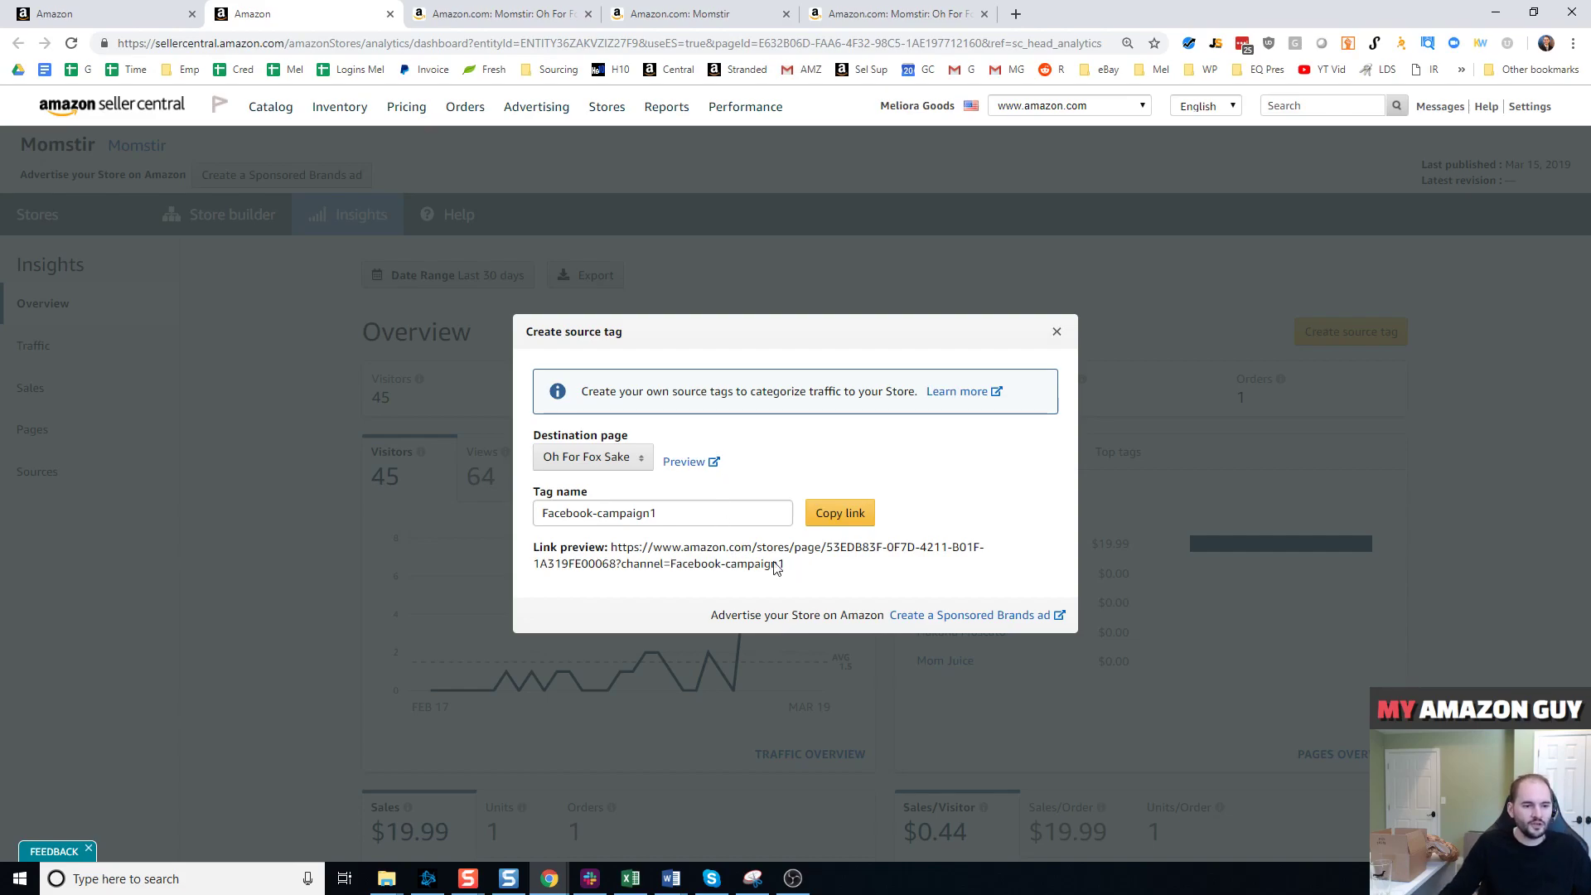
drag(786, 564, 522, 556)
click(763, 460)
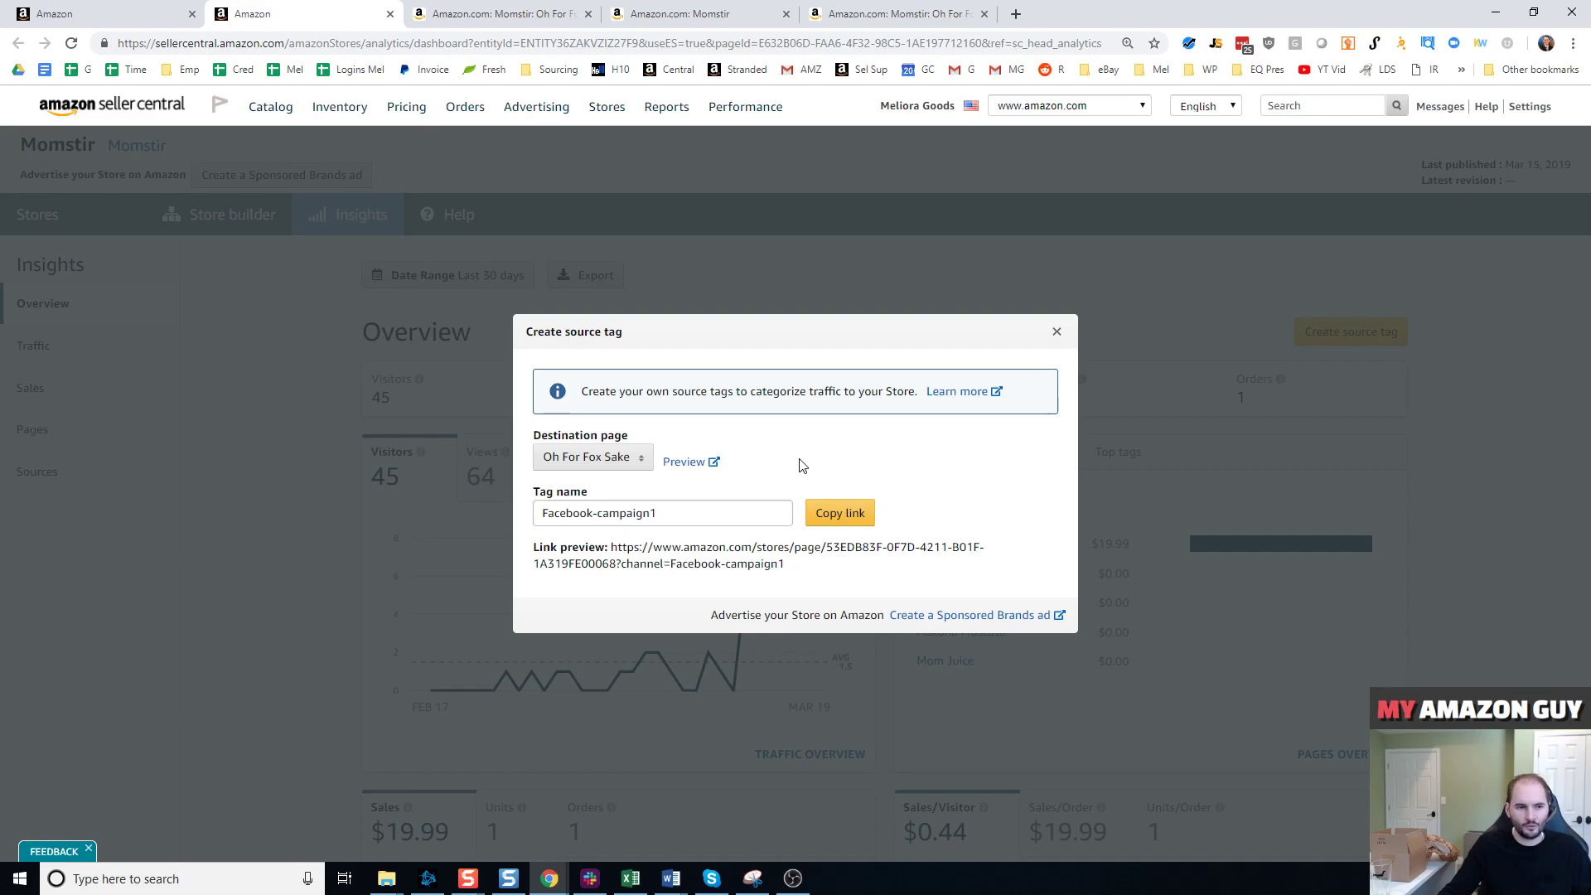
Step: Load myamazonguy.com/contact in the storefront tab and scroll down to the enquiry form
click(315, 34)
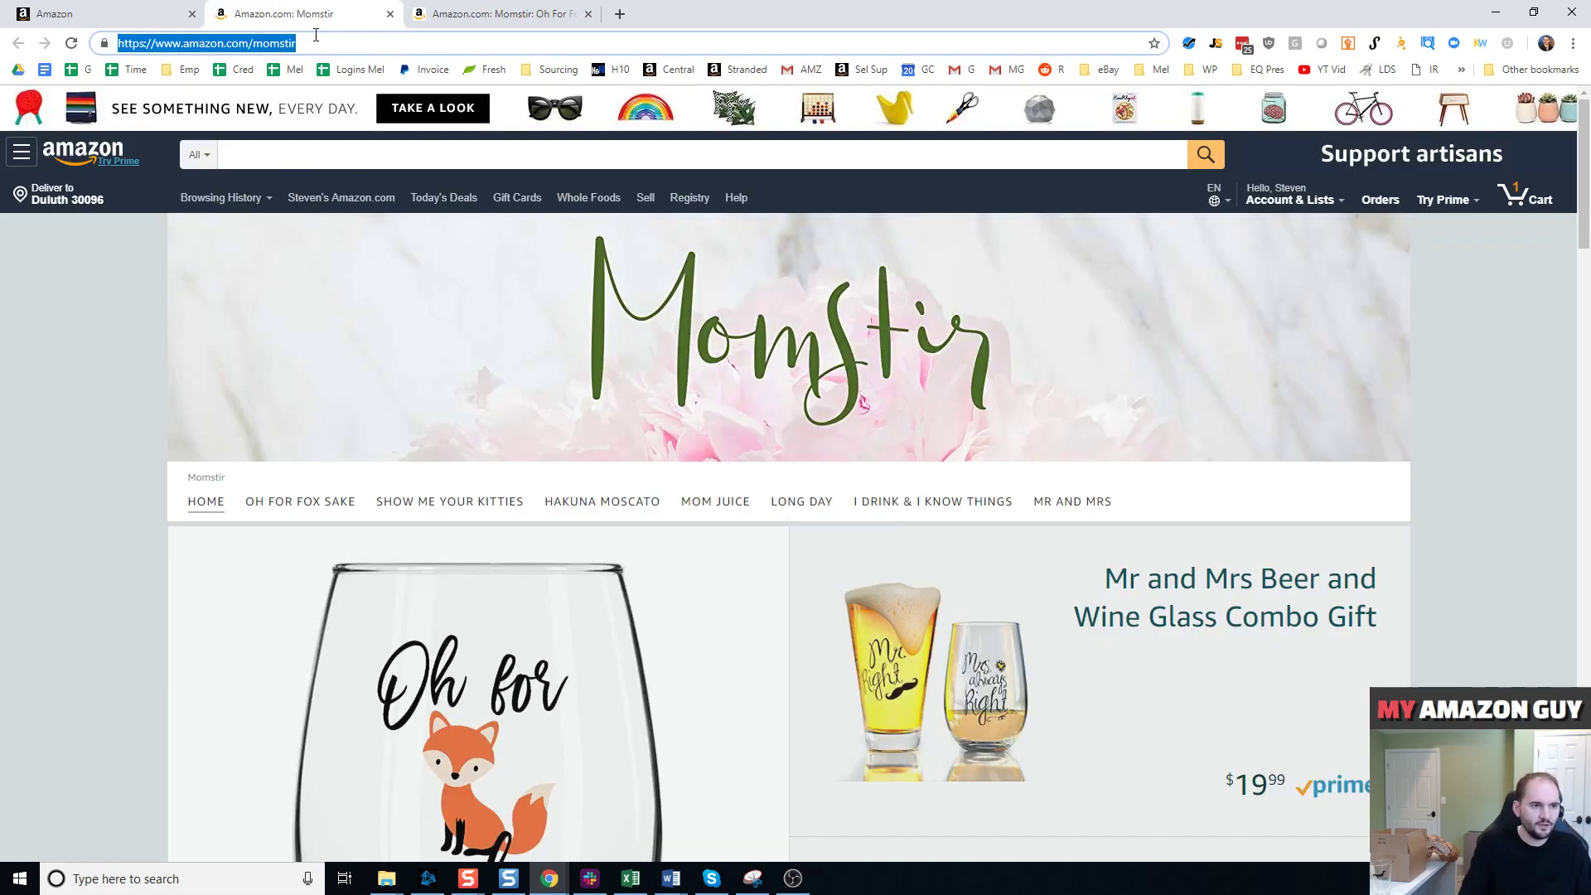
text(myamazonguy.freshbooks.com)
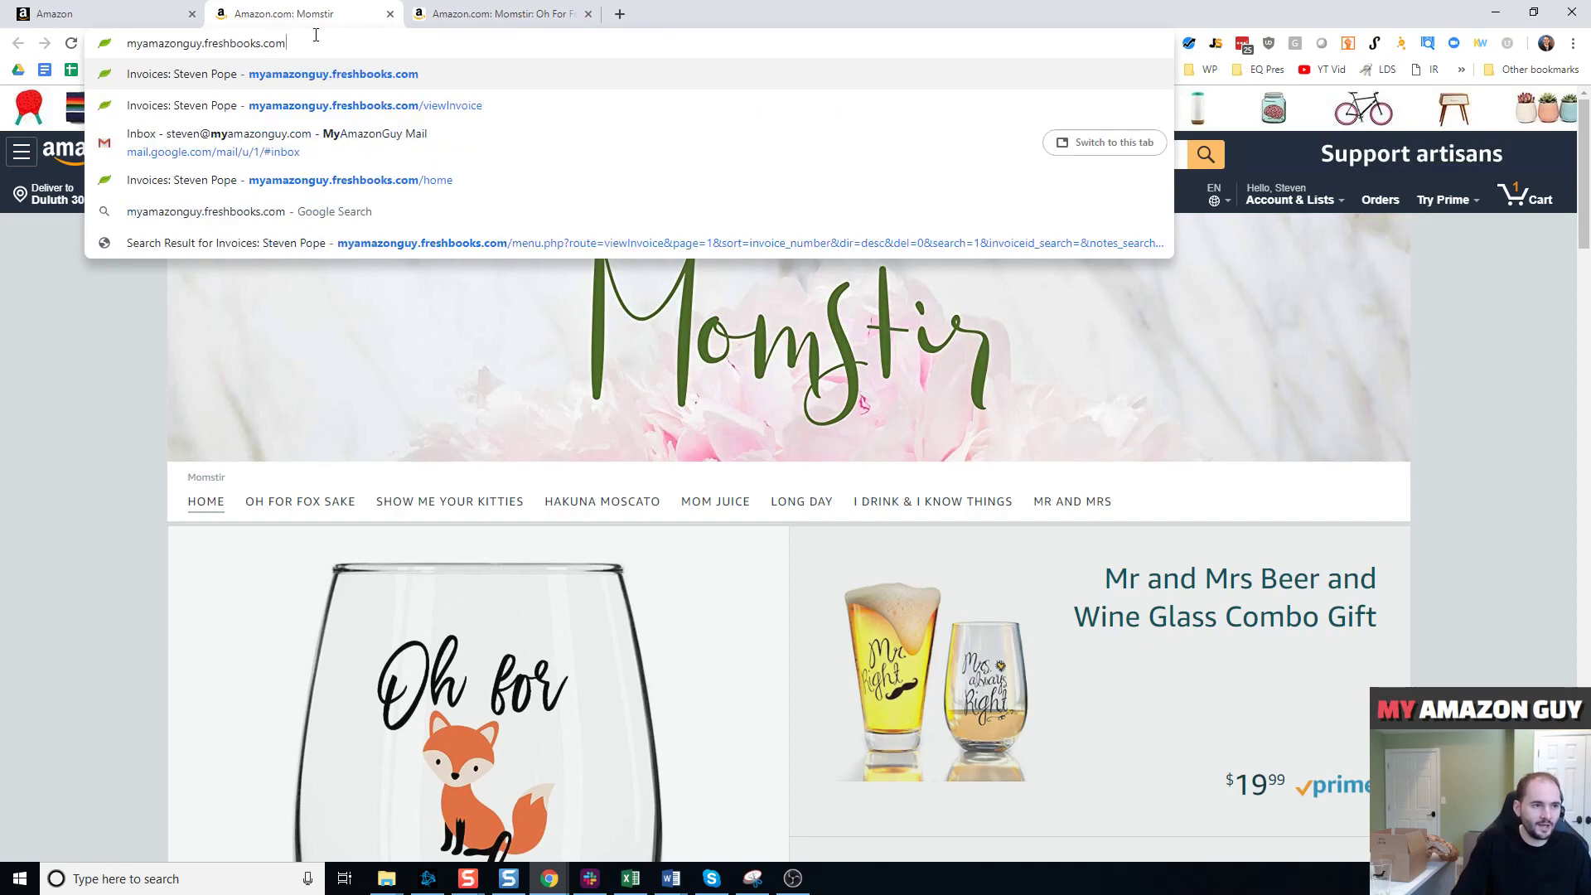
key(BackSpace)
key(BackSpace)
key(BackSpace)
key(BackSpace)
key(BackSpace)
key(BackSpace)
key(BackSpace)
key(BackSpace)
key(BackSpace)
key(BackSpace)
key(BackSpace)
key(BackSpace)
key(BackSpace)
key(BackSpace)
text(com)
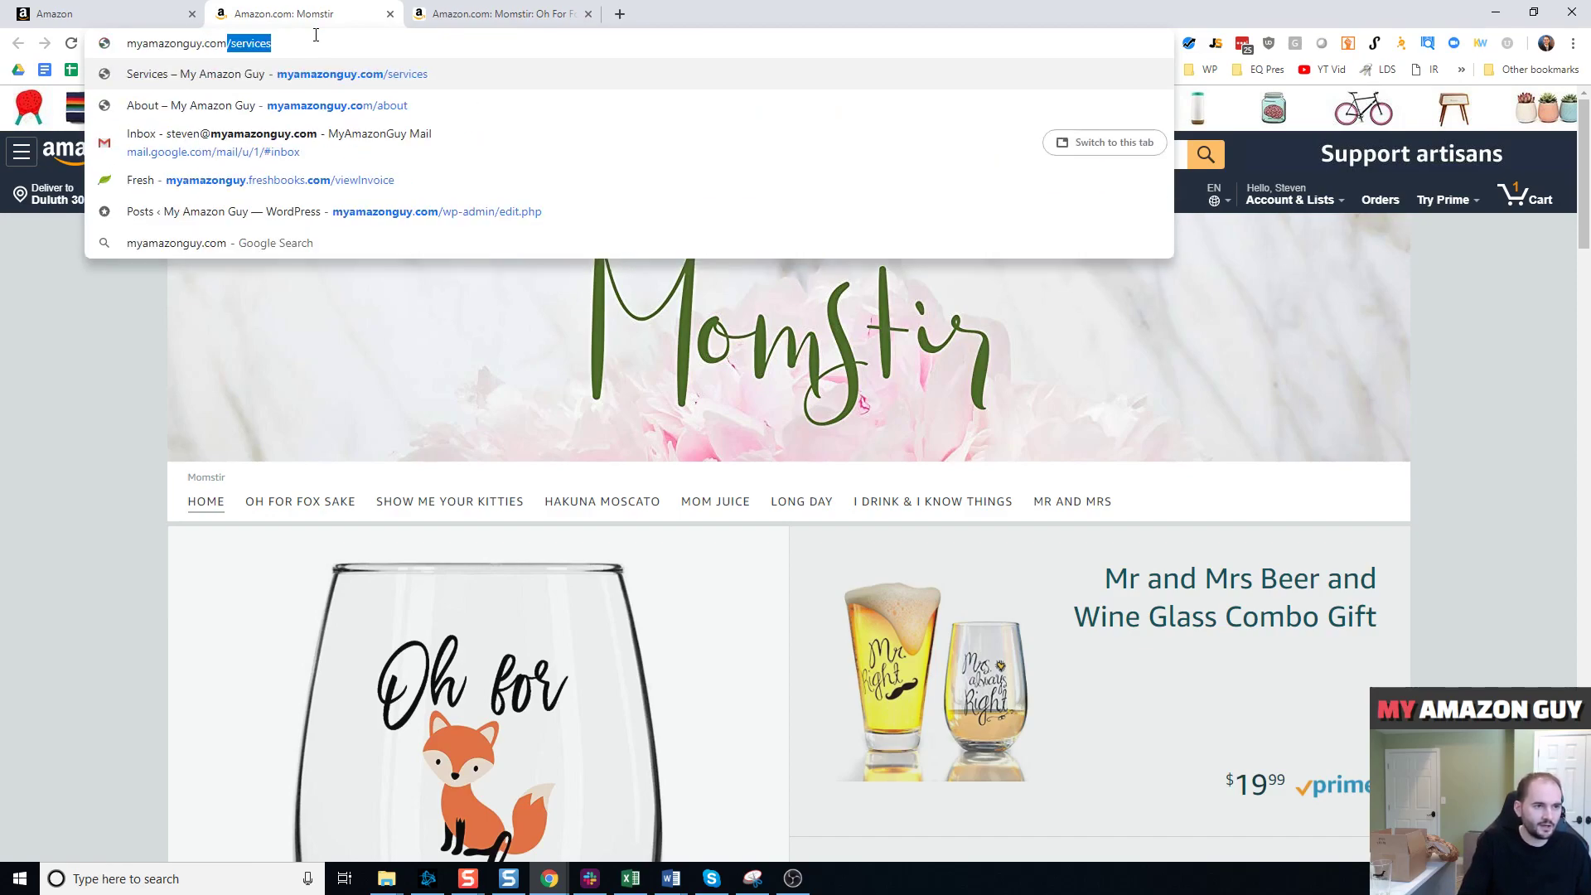
text(/contact)
key(Return)
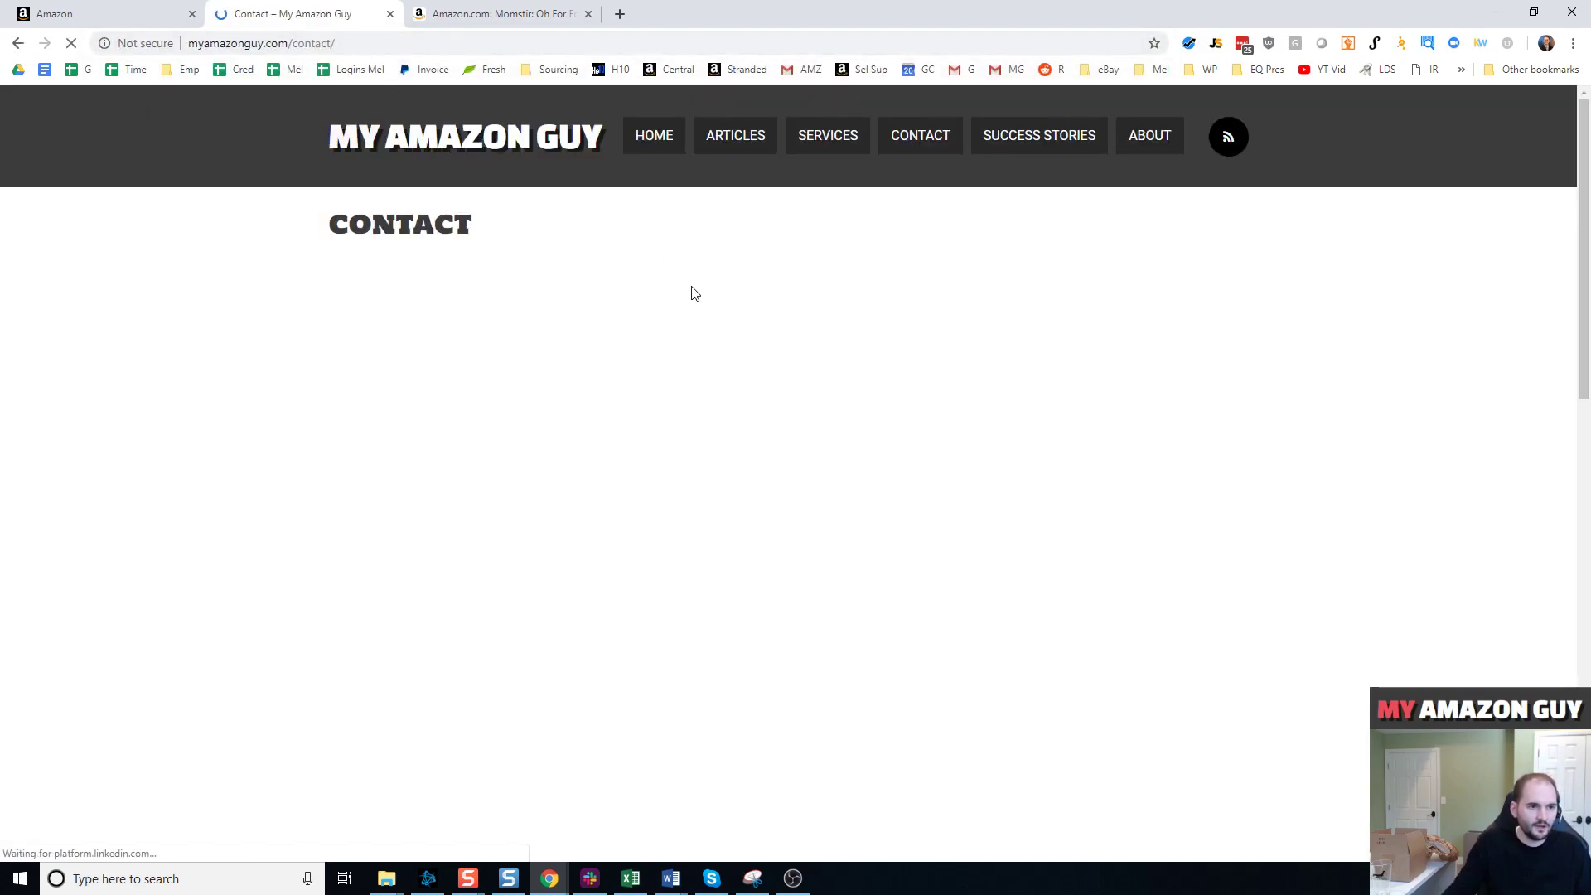
scroll(501, 455, down, 4)
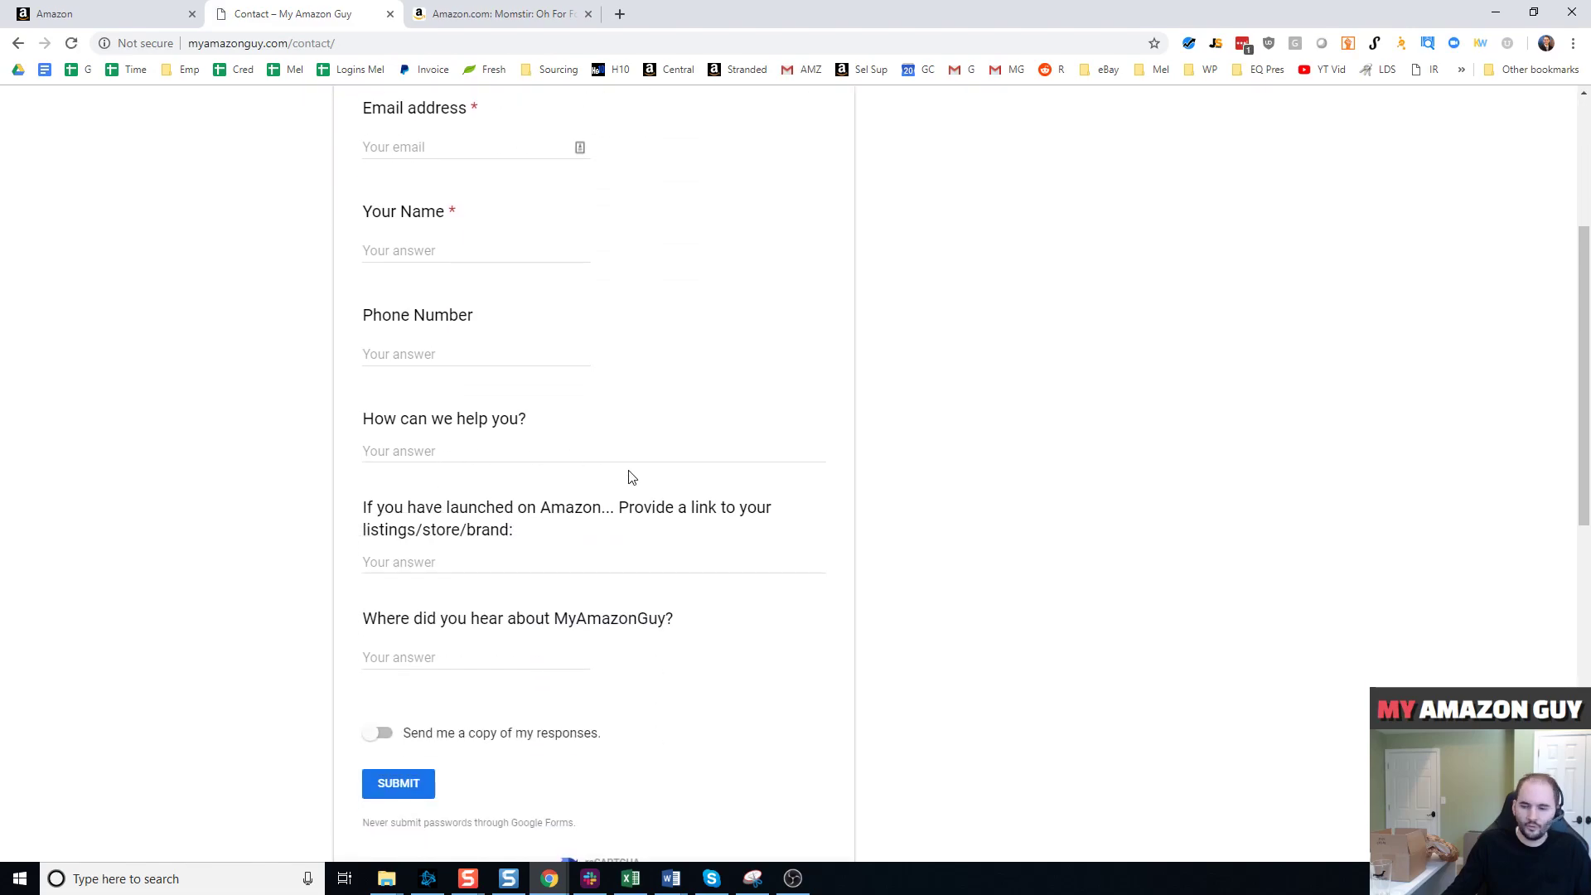